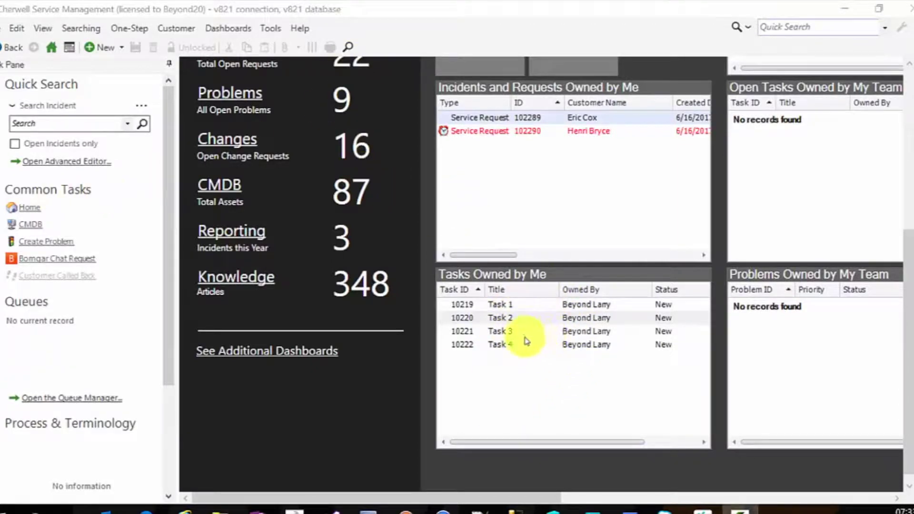
Step: From Task 2's Actions menu, go to its parent record, Incident 102271
{"action": "left_click_drag", "start_coordinate": [520, 443], "coordinate": [494, 460]}
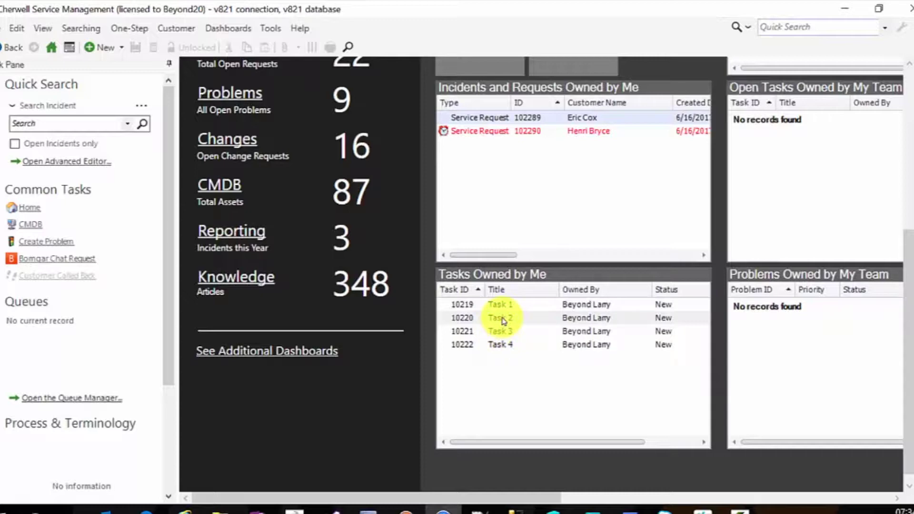
{"action": "right_click", "coordinate": [503, 322]}
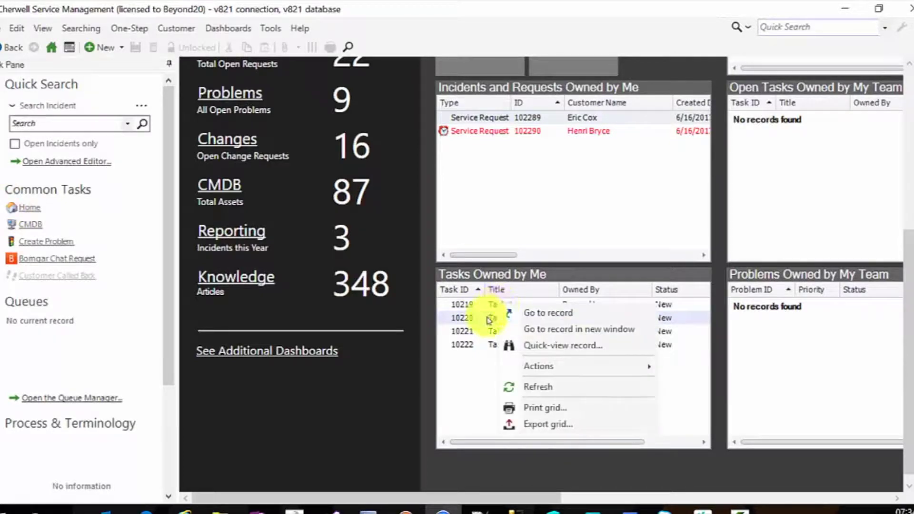
{"action": "mouse_move", "coordinate": [533, 366]}
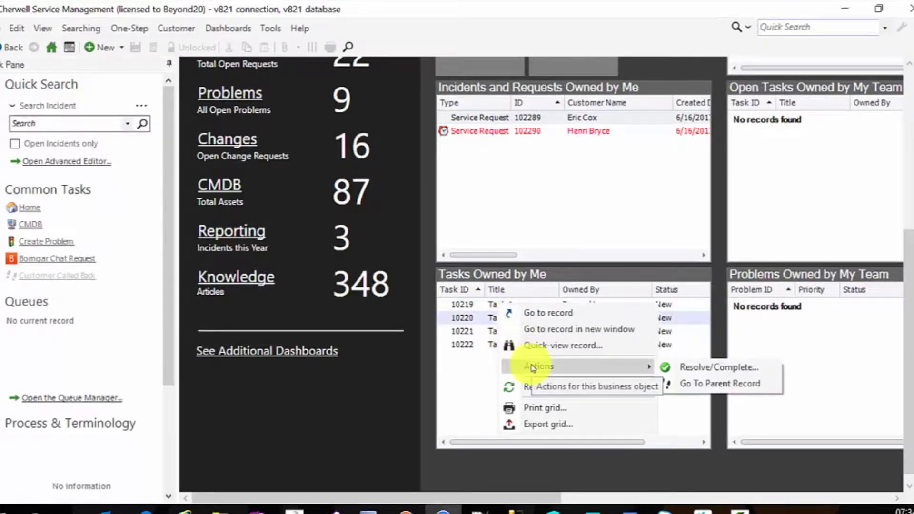
{"action": "left_click", "coordinate": [703, 386]}
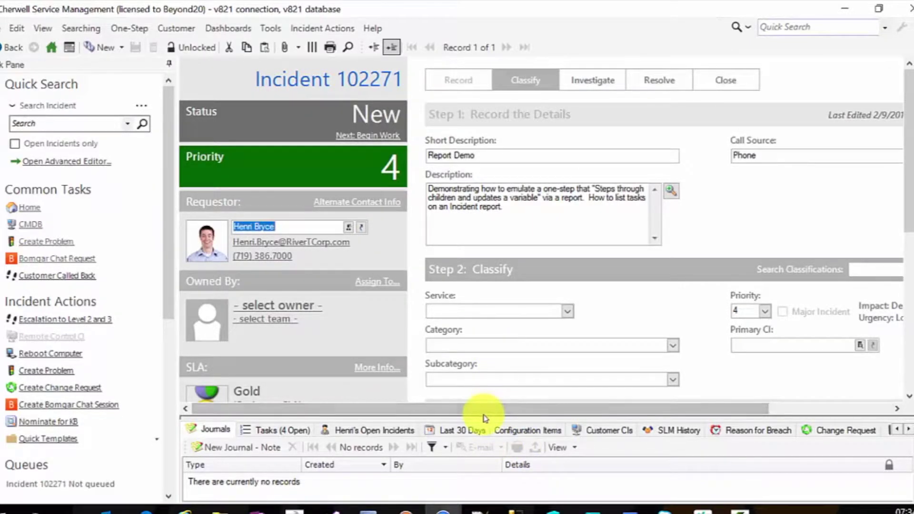
Step: Enlarge the lower Tasks panel and review Tasks 2, 4 and 3, then switch to Administrator
{"action": "left_click_drag", "start_coordinate": [485, 415], "coordinate": [476, 352]}
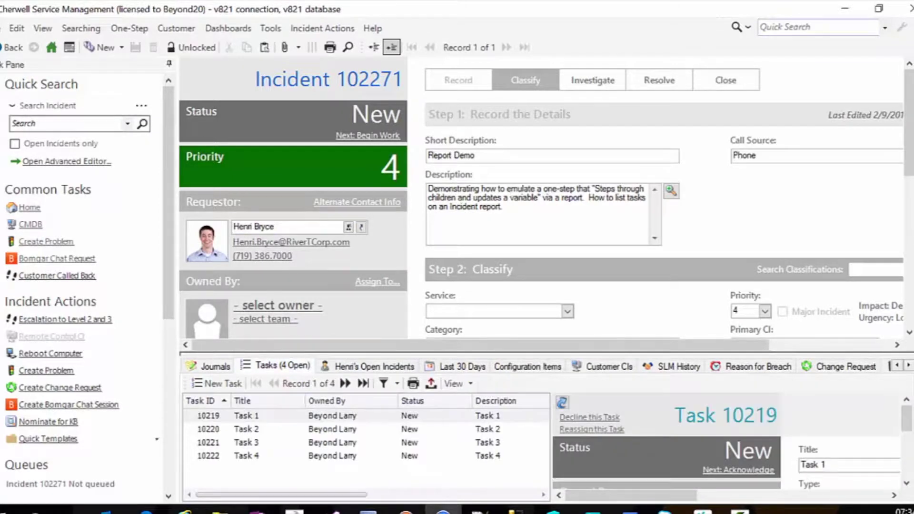
{"action": "left_click", "coordinate": [294, 429]}
{"action": "left_click", "coordinate": [244, 456]}
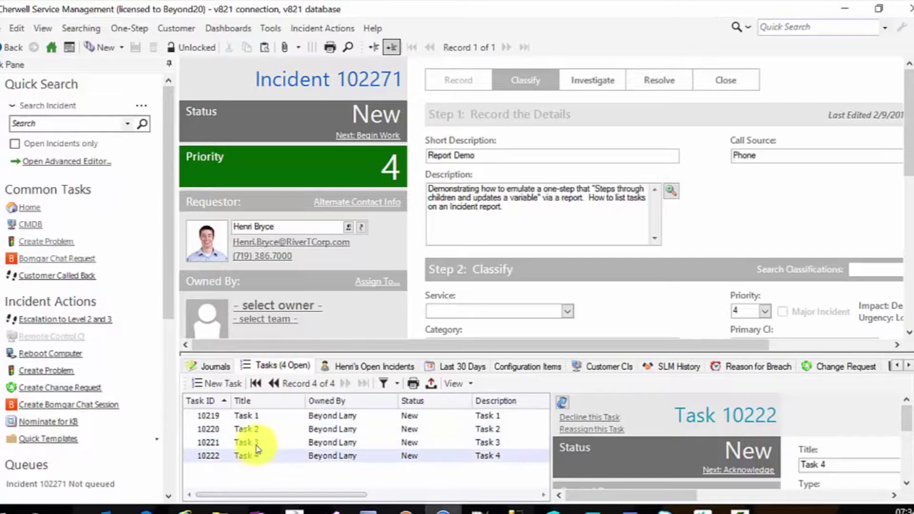
{"action": "left_click", "coordinate": [258, 443]}
{"action": "left_click", "coordinate": [258, 430]}
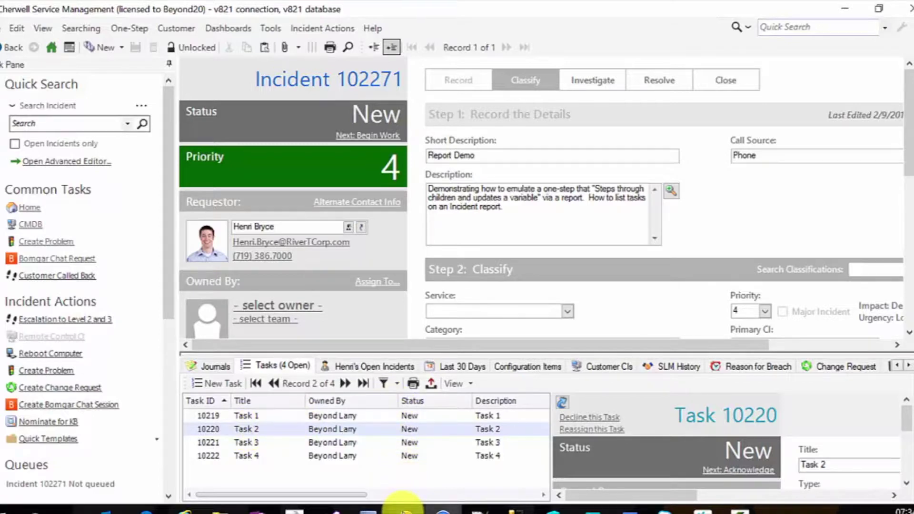
{"action": "mouse_move", "coordinate": [403, 506]}
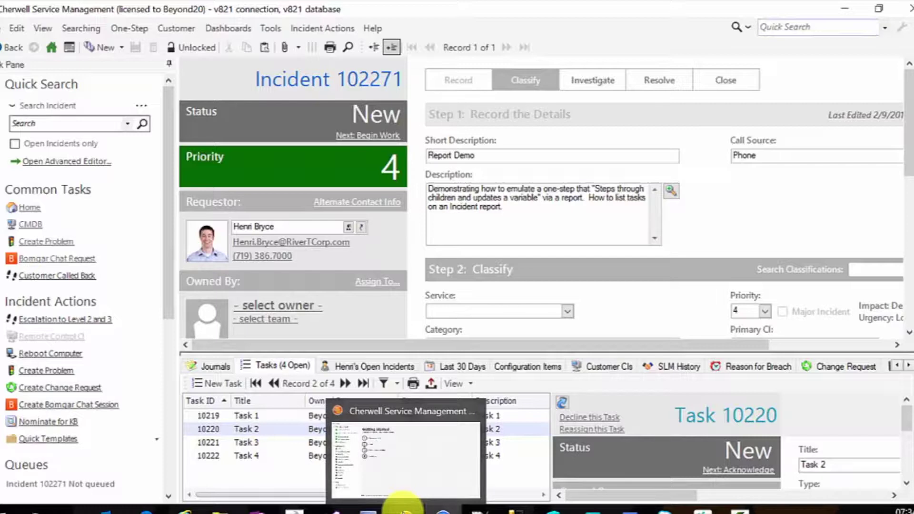
{"action": "left_click", "coordinate": [406, 506]}
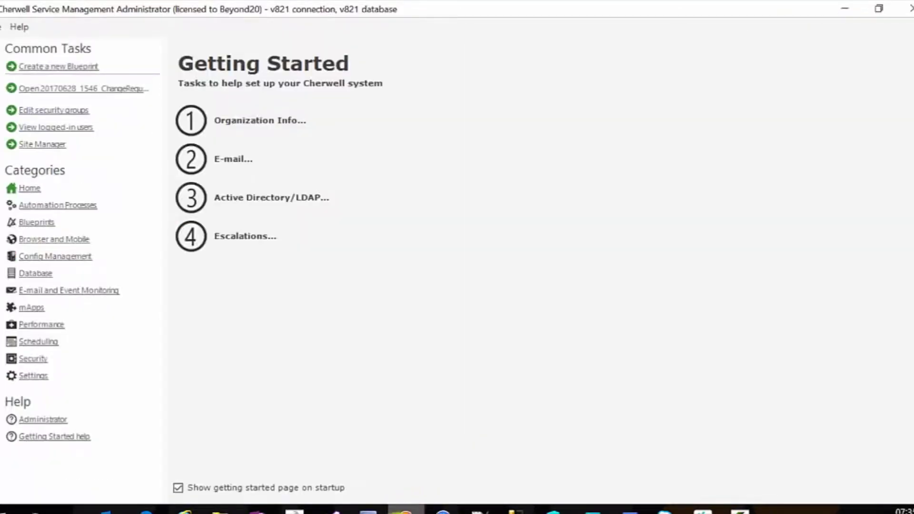
Step: Create a new blueprint and scroll the Supporting business objects down to Task
{"action": "left_click", "coordinate": [86, 67]}
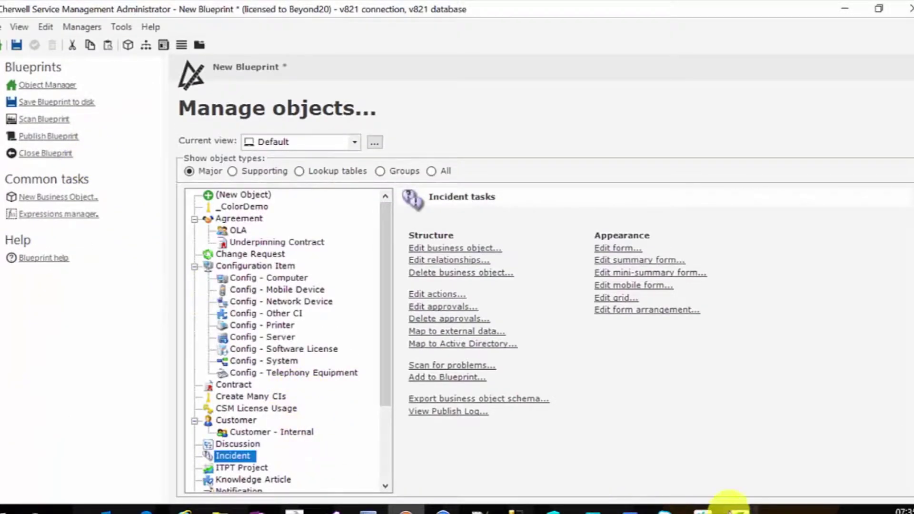
{"action": "mouse_move", "coordinate": [660, 498]}
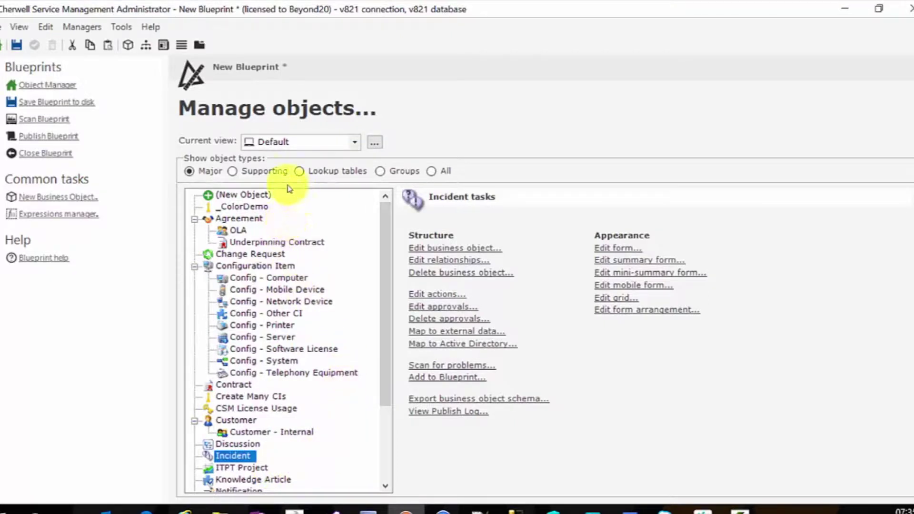
{"action": "left_click", "coordinate": [237, 177]}
{"action": "scroll", "coordinate": [284, 418], "scroll_direction": "down", "scroll_amount": 10}
{"action": "scroll", "coordinate": [285, 418], "scroll_direction": "down", "scroll_amount": 12}
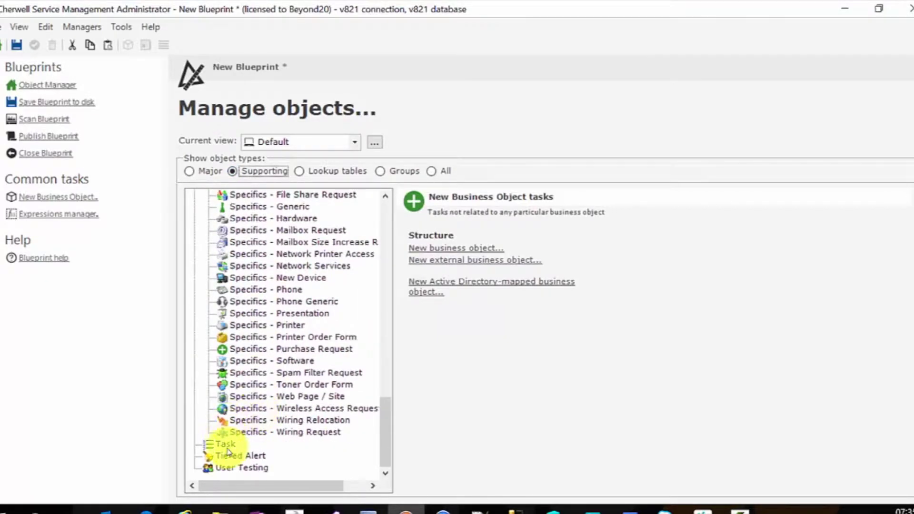
Step: In Task's context-menu actions, select Go To Parent Record and browse for its one-step
{"action": "left_click", "coordinate": [227, 445]}
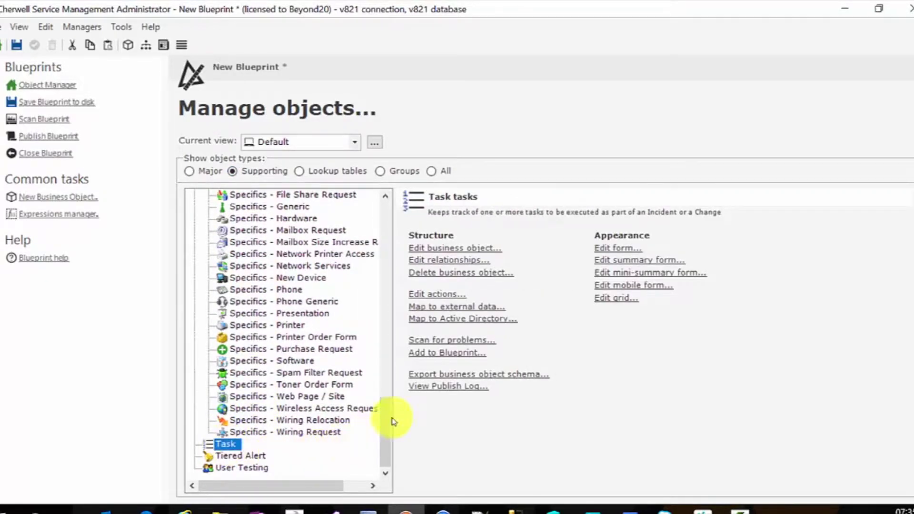
{"action": "left_click", "coordinate": [431, 299]}
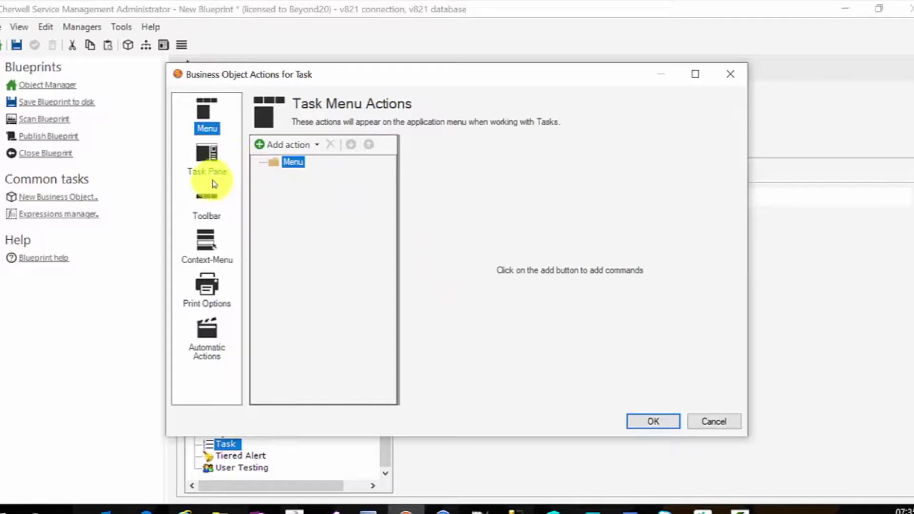
{"action": "left_click", "coordinate": [203, 247]}
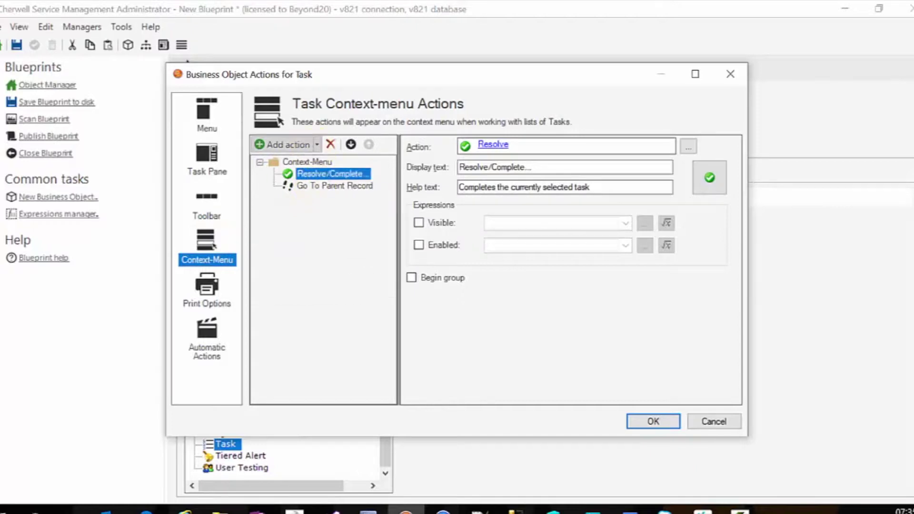
{"action": "left_click", "coordinate": [317, 145]}
{"action": "left_click", "coordinate": [405, 93]}
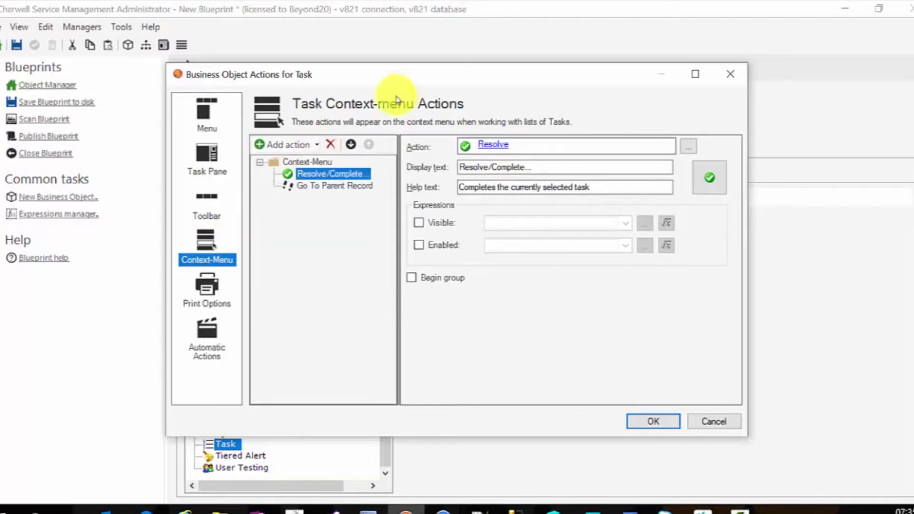
{"action": "left_click", "coordinate": [309, 186]}
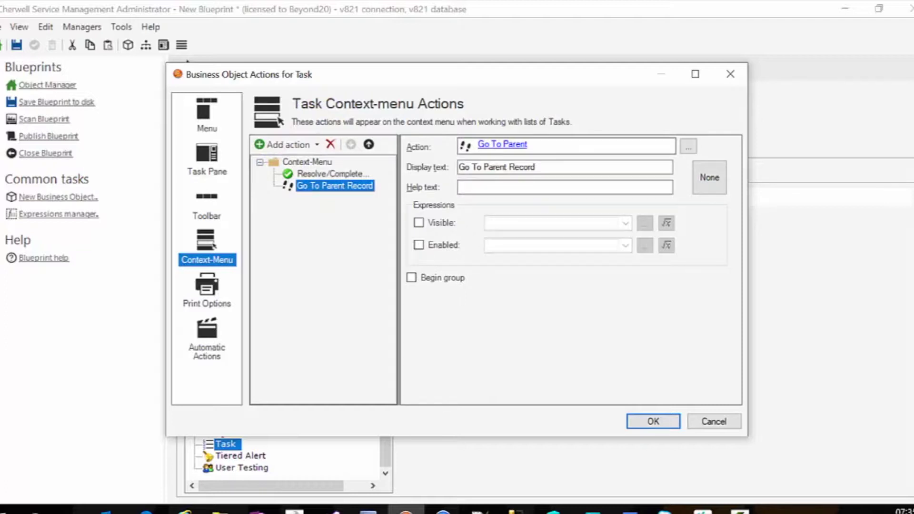
{"action": "left_click", "coordinate": [689, 148]}
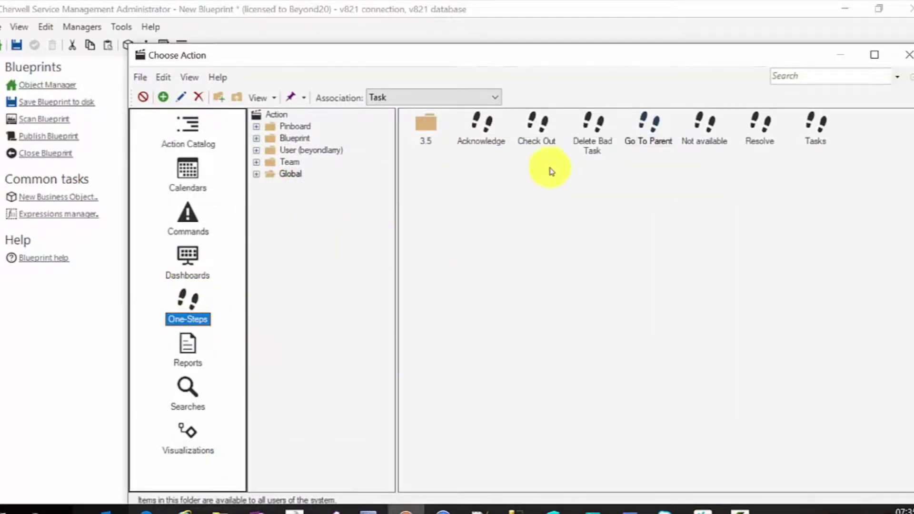
Step: Edit the Go To Parent one-step from the Choose Action list
{"action": "right_click", "coordinate": [650, 142]}
{"action": "key", "text": "Down"}
{"action": "key", "text": "Down"}
{"action": "key", "text": "Return"}
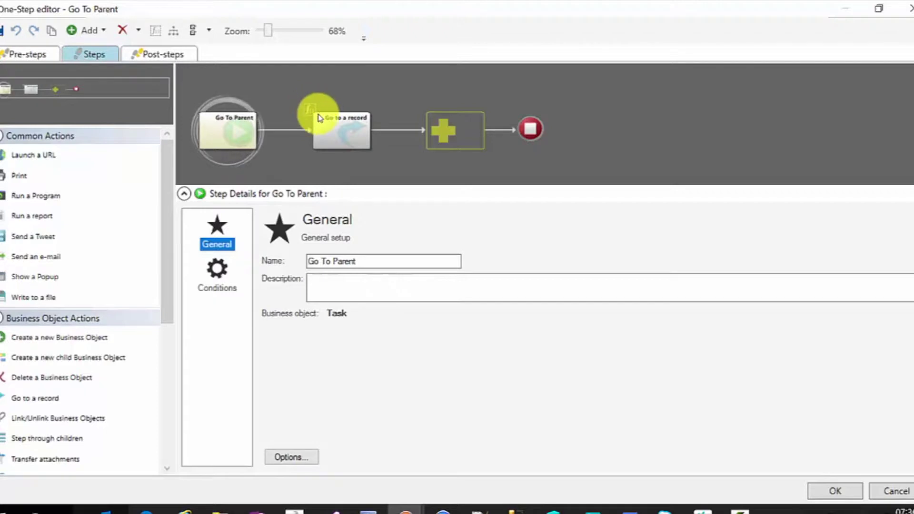
Step: Inspect the Go to a record step's action condition expression, cancelling both dialogs unchanged
{"action": "left_click", "coordinate": [340, 142]}
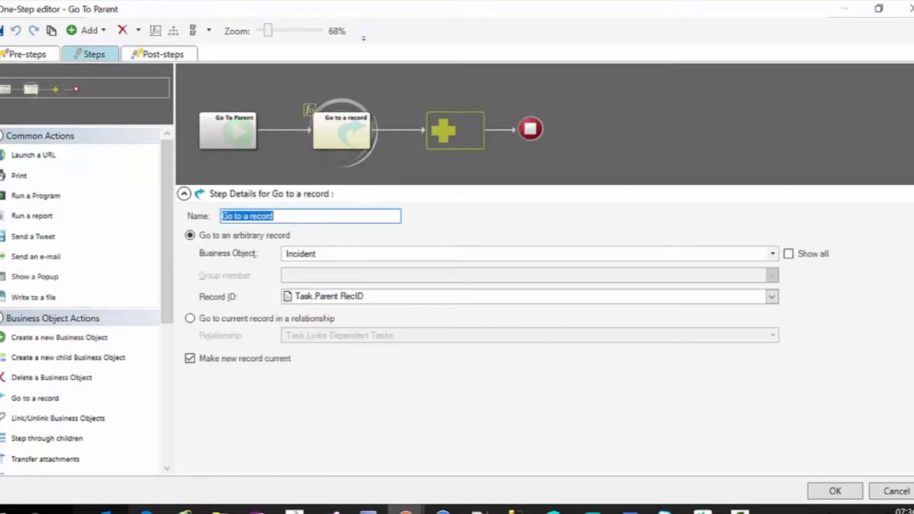
{"action": "right_click", "coordinate": [340, 137]}
{"action": "left_click", "coordinate": [389, 188]}
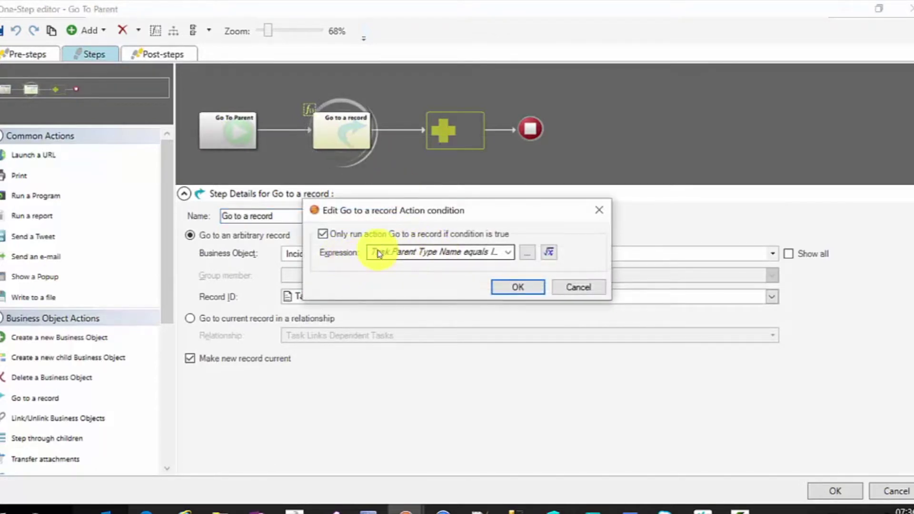
{"action": "left_click", "coordinate": [550, 252]}
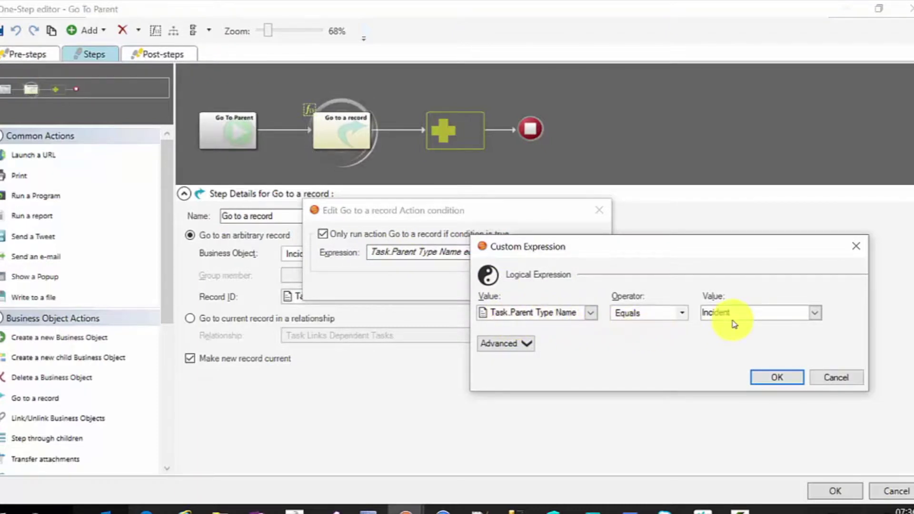
{"action": "left_click", "coordinate": [841, 377]}
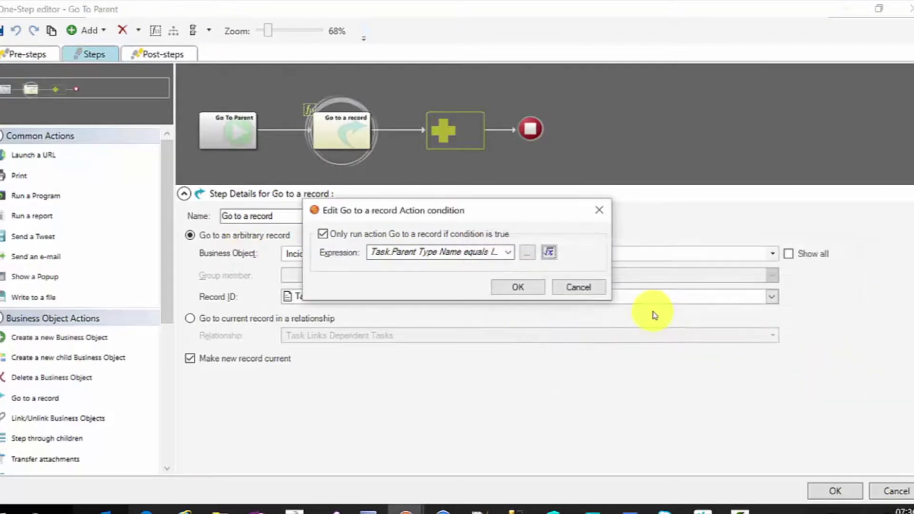
{"action": "left_click", "coordinate": [579, 287]}
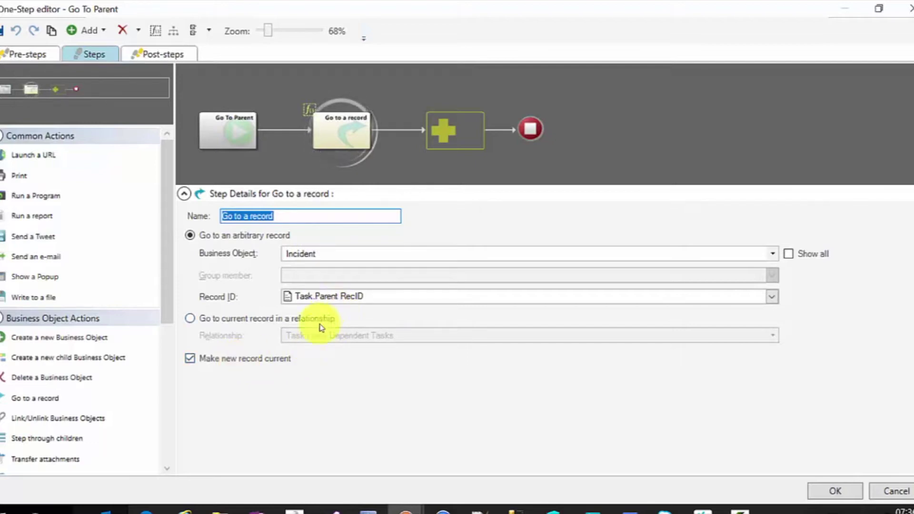
{"action": "right_click", "coordinate": [348, 143]}
Step: Duplicate the Go to a record step and open the copy's action condition
{"action": "left_click", "coordinate": [384, 170]}
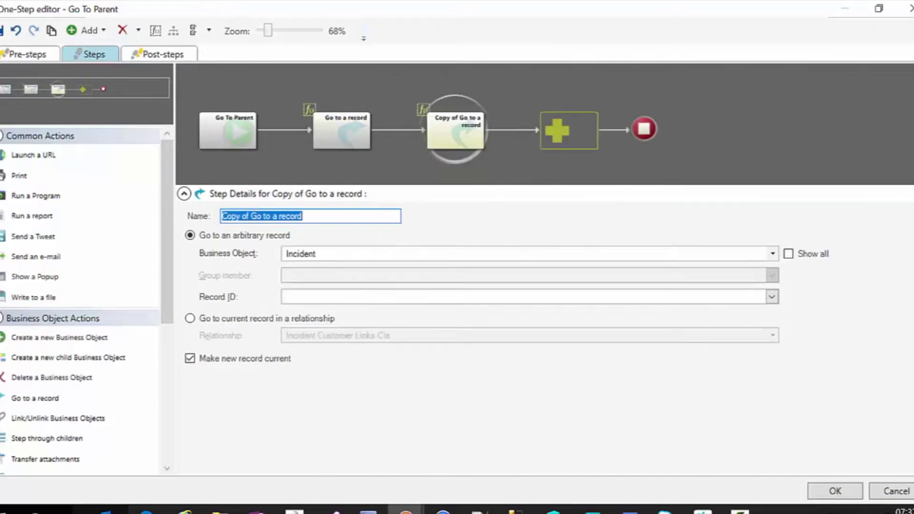
{"action": "right_click", "coordinate": [453, 137]}
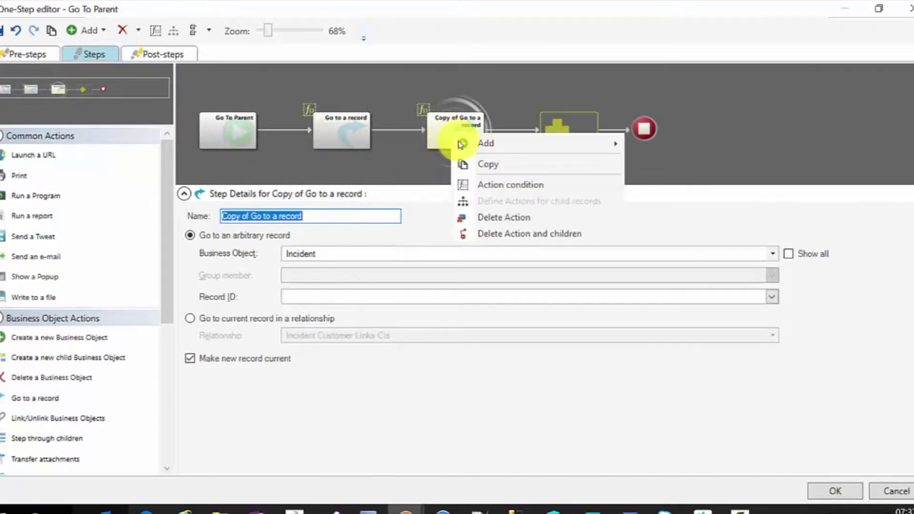
{"action": "left_click", "coordinate": [498, 184]}
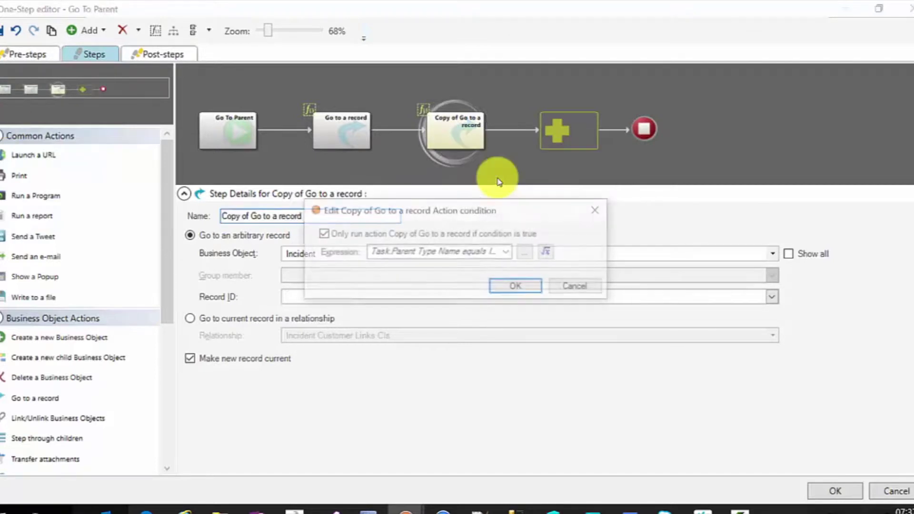
Step: Browse the copy's custom expression fields, then cancel, keeping Parent Type Name equals Incident
{"action": "left_click", "coordinate": [549, 254]}
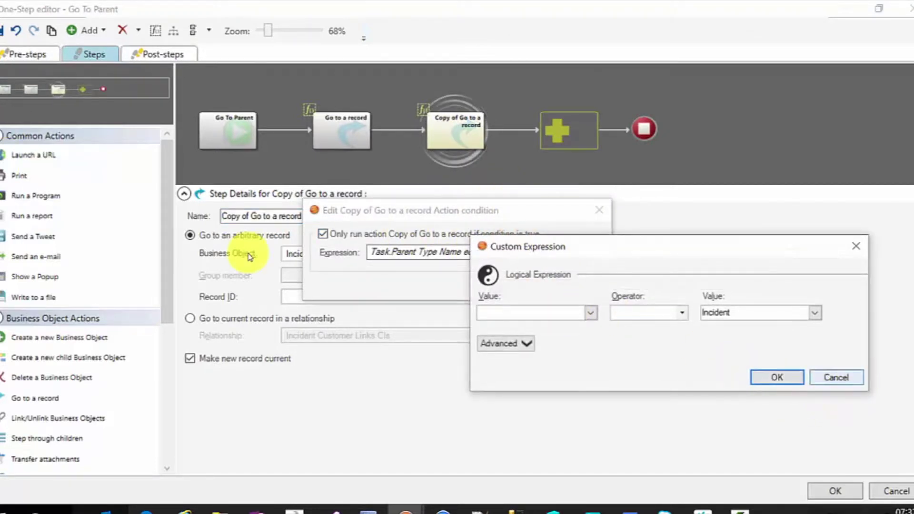
{"action": "key", "text": "Return"}
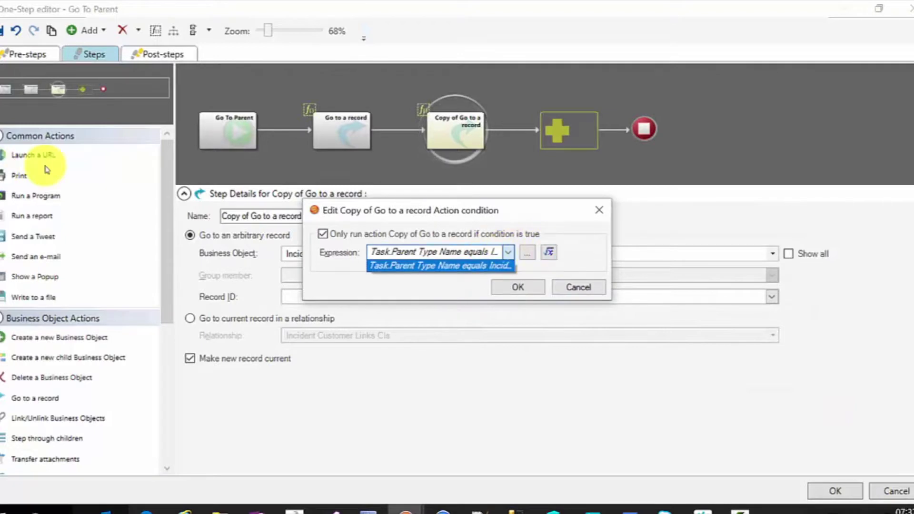
{"action": "left_click", "coordinate": [549, 253]}
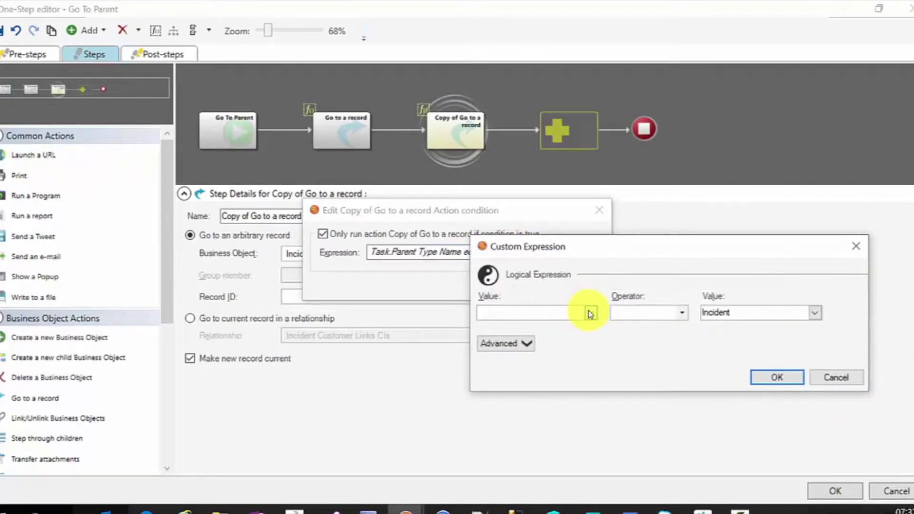
{"action": "left_click", "coordinate": [591, 313]}
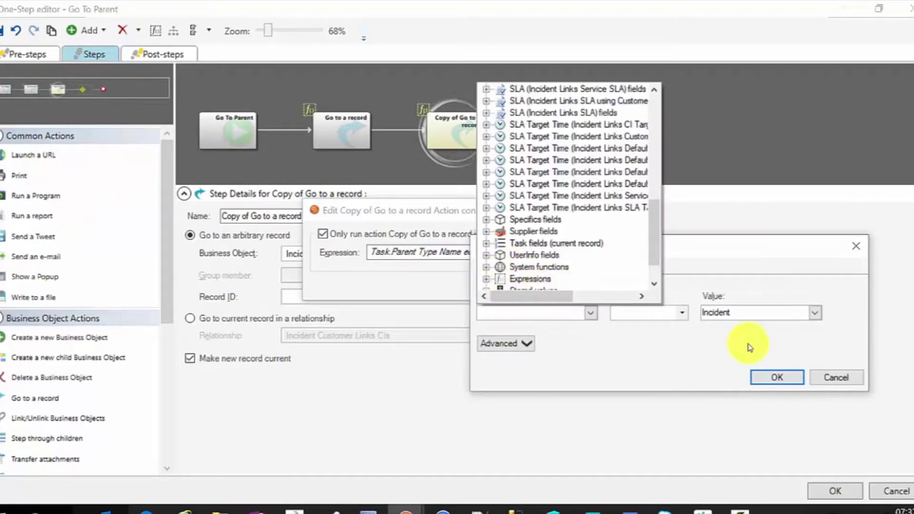
{"action": "scroll", "coordinate": [786, 369], "scroll_direction": "down", "scroll_amount": 1}
{"action": "left_click", "coordinate": [834, 377]}
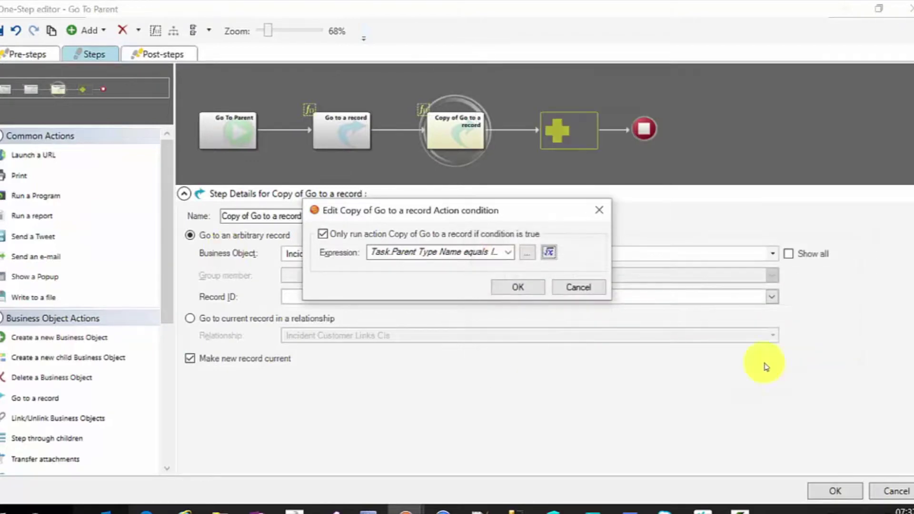
{"action": "left_click", "coordinate": [579, 287]}
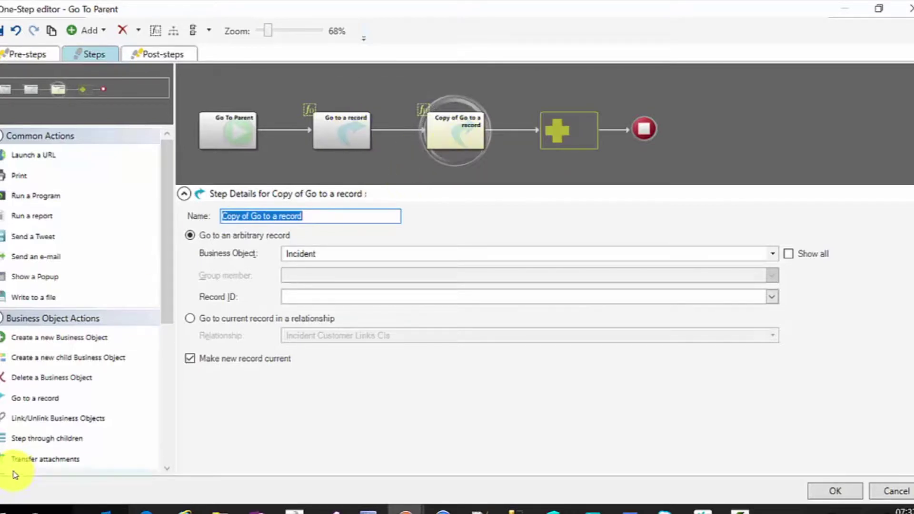
Step: Add a 'parent type' step setting variable var_ParentType to Task.Parent Type Name
{"action": "scroll", "coordinate": [153, 447], "scroll_direction": "down", "scroll_amount": 5}
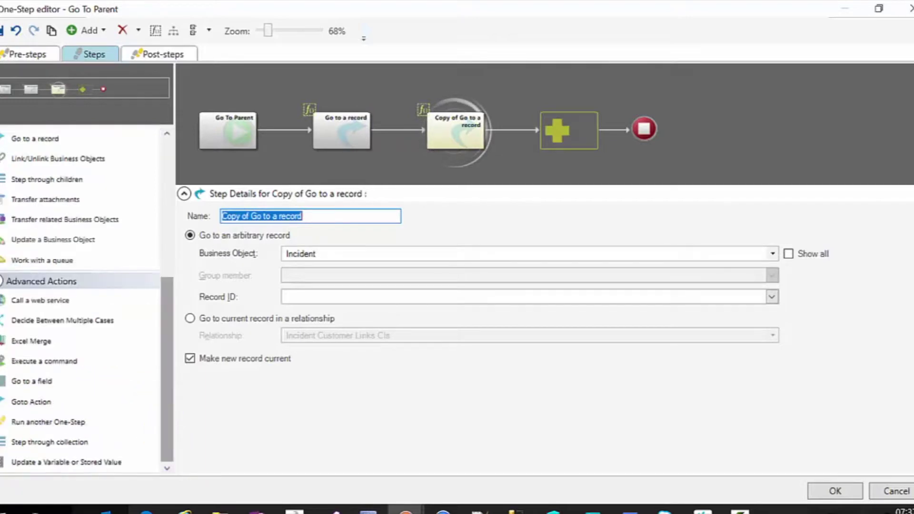
{"action": "left_click_drag", "start_coordinate": [47, 472], "coordinate": [280, 127]}
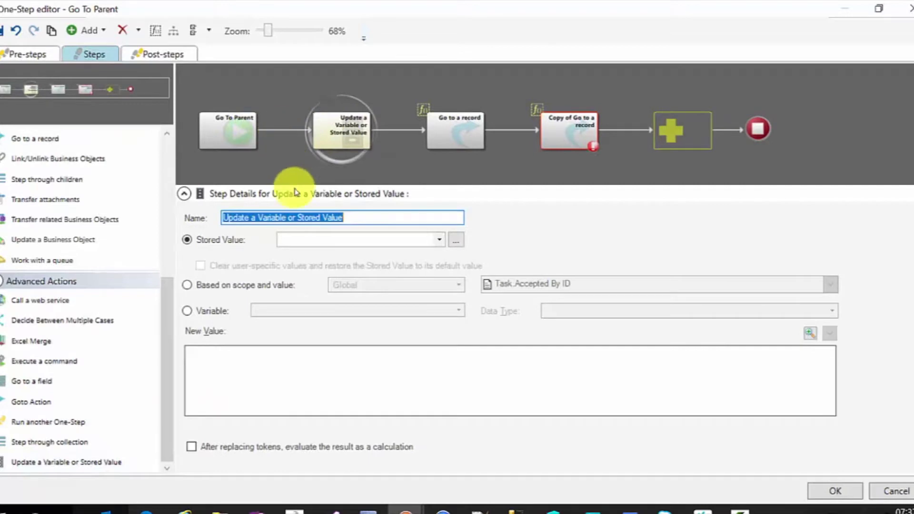
{"action": "type", "text": "parent type"}
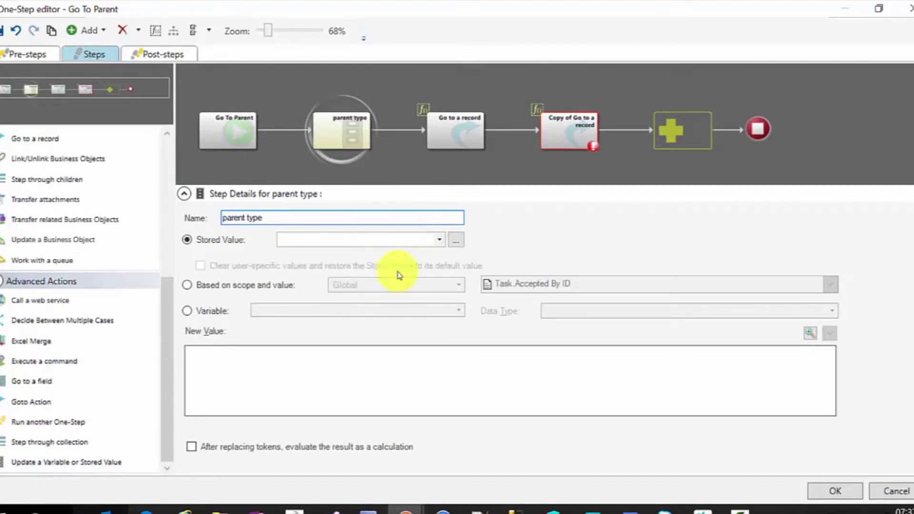
{"action": "left_click", "coordinate": [245, 310]}
{"action": "left_click", "coordinate": [265, 312]}
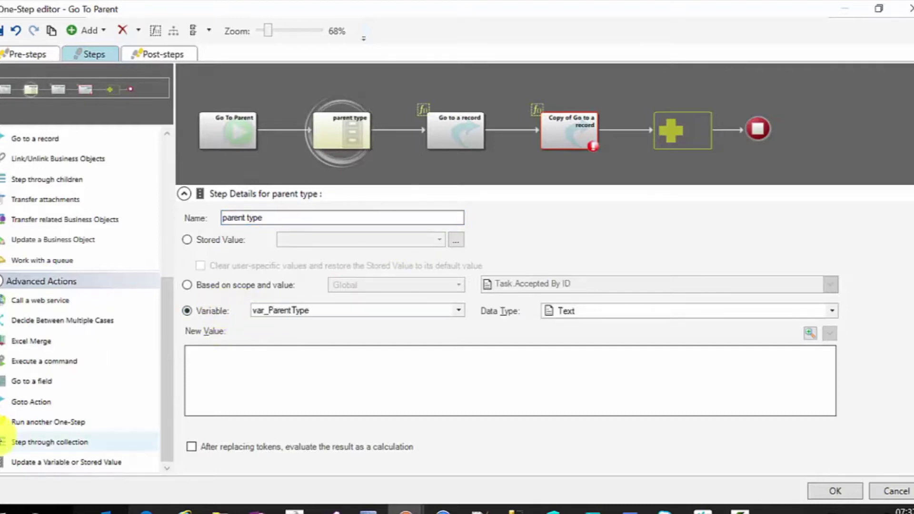
{"action": "left_click", "coordinate": [188, 353]}
{"action": "type", "text": "{"}
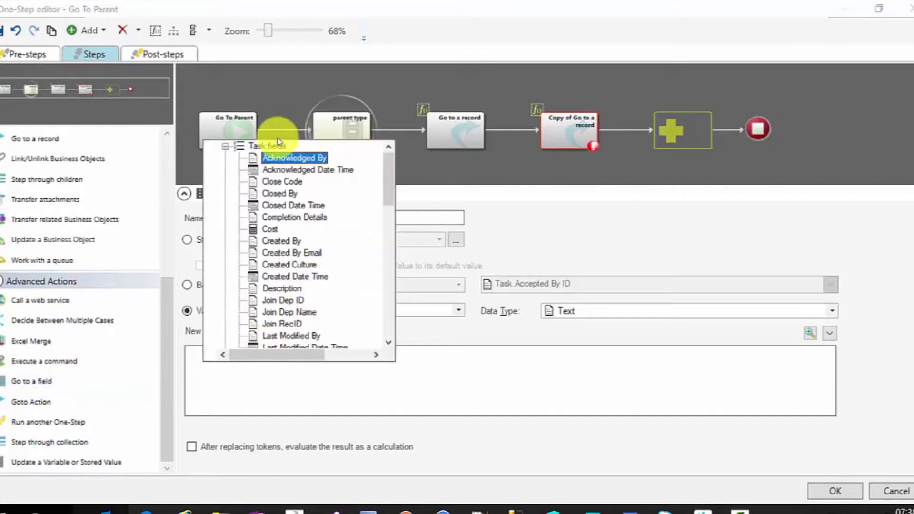
{"action": "scroll", "coordinate": [302, 281], "scroll_direction": "down", "scroll_amount": 5}
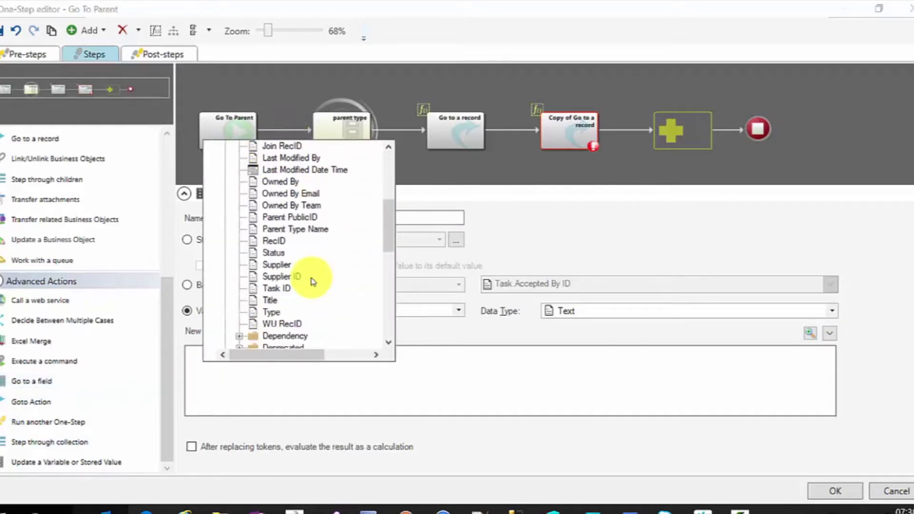
{"action": "double_click", "coordinate": [295, 229]}
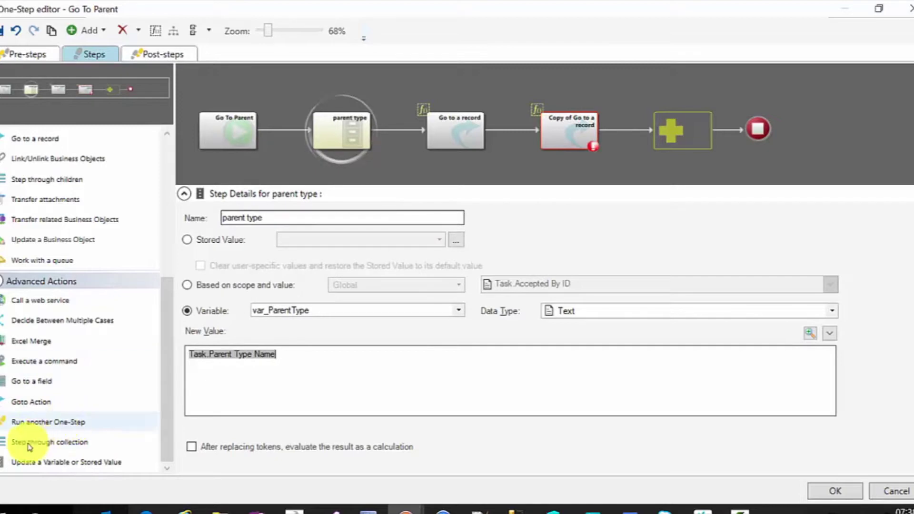
Step: Add a 'Parent Record' step setting variable var_ParentRecID to Task.Parent RecID
{"action": "left_click_drag", "start_coordinate": [30, 446], "coordinate": [394, 144]}
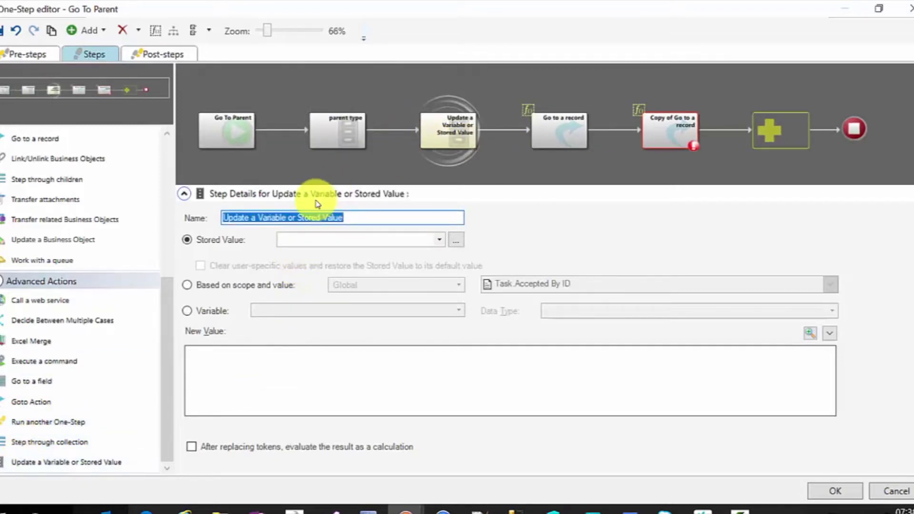
{"action": "type", "text": "Parent Record"}
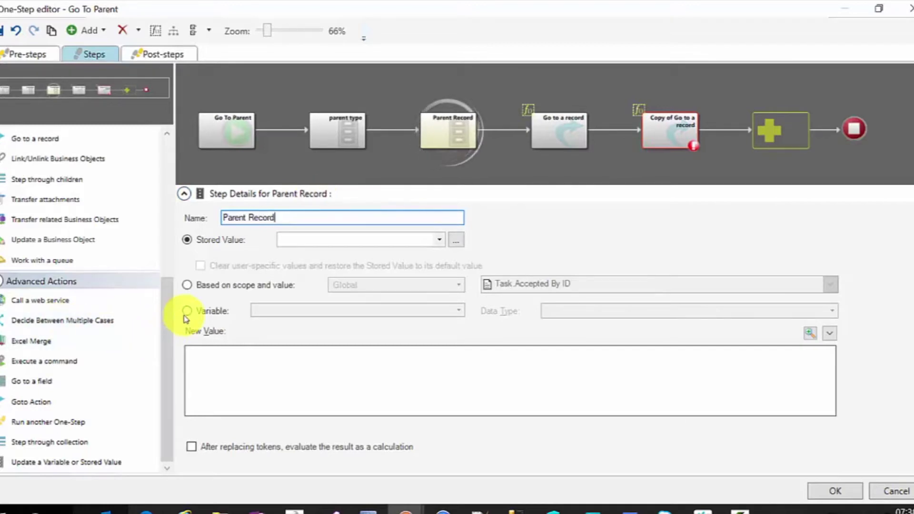
{"action": "left_click", "coordinate": [187, 311]}
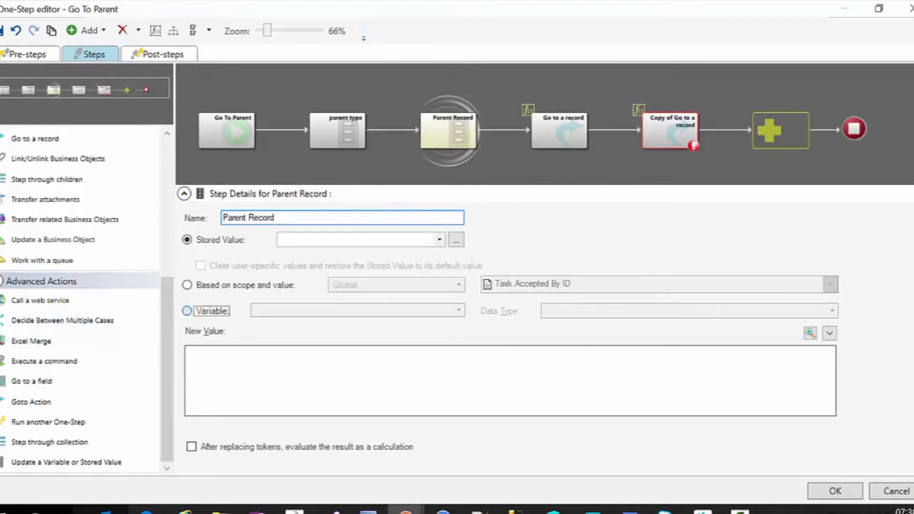
{"action": "left_click", "coordinate": [255, 311]}
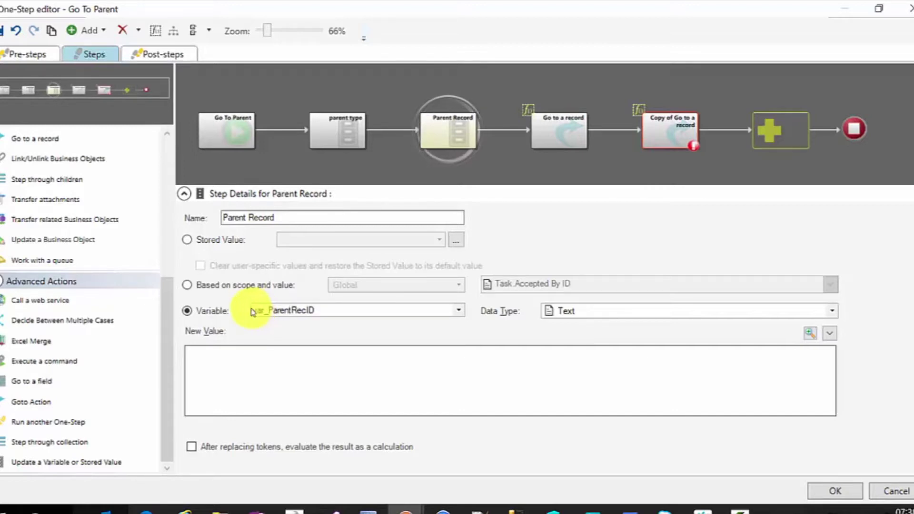
{"action": "left_click", "coordinate": [212, 354]}
{"action": "key", "text": "ctrl+space"}
{"action": "scroll", "coordinate": [275, 233], "scroll_direction": "down", "scroll_amount": 5}
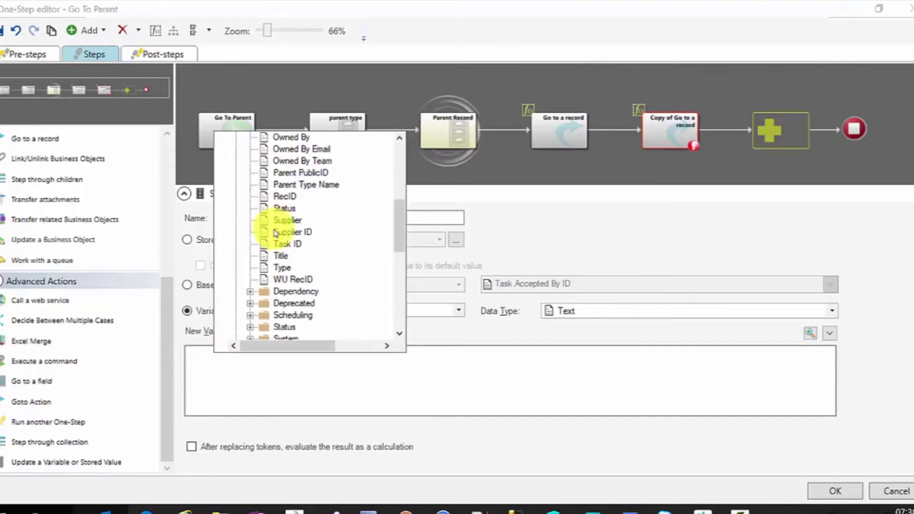
{"action": "scroll", "coordinate": [276, 233], "scroll_direction": "down", "scroll_amount": 3}
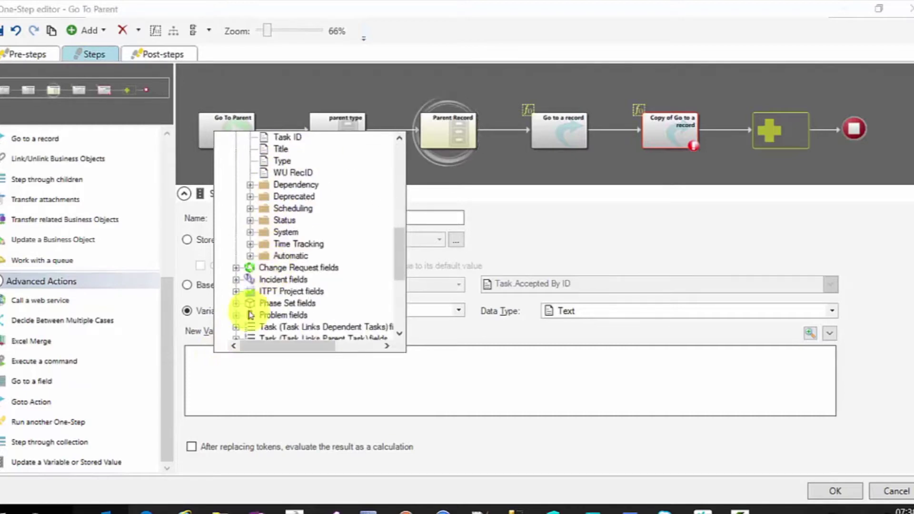
{"action": "left_click", "coordinate": [250, 232]}
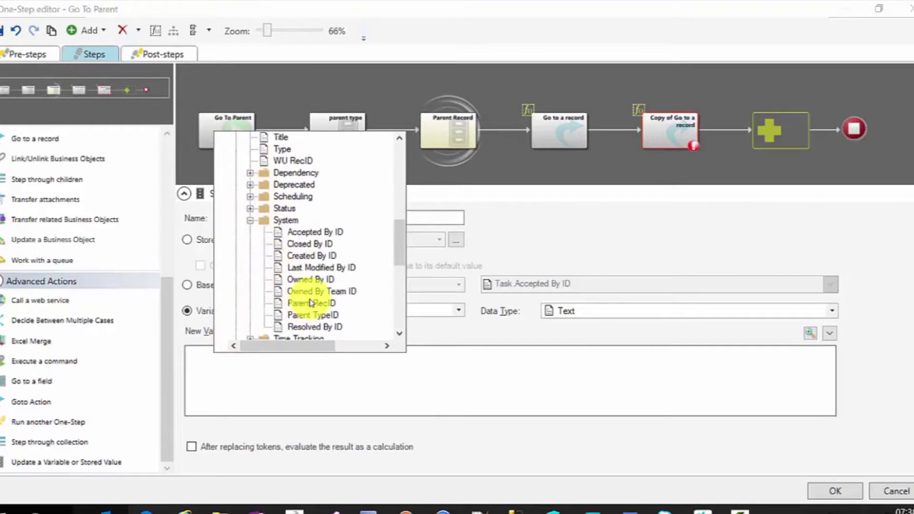
{"action": "double_click", "coordinate": [301, 315]}
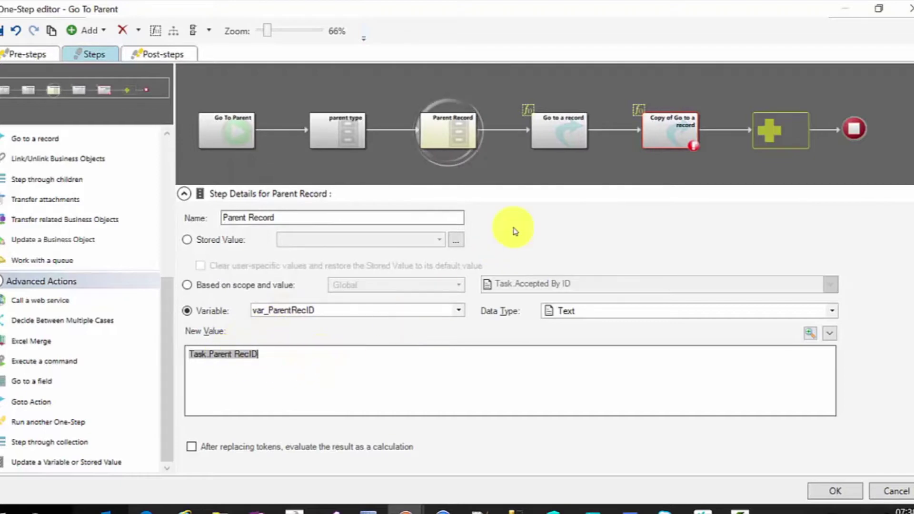
{"action": "right_click", "coordinate": [565, 134]}
Step: Change the Go to a record step's condition to var_ParentType equals Incident
{"action": "left_click", "coordinate": [580, 185]}
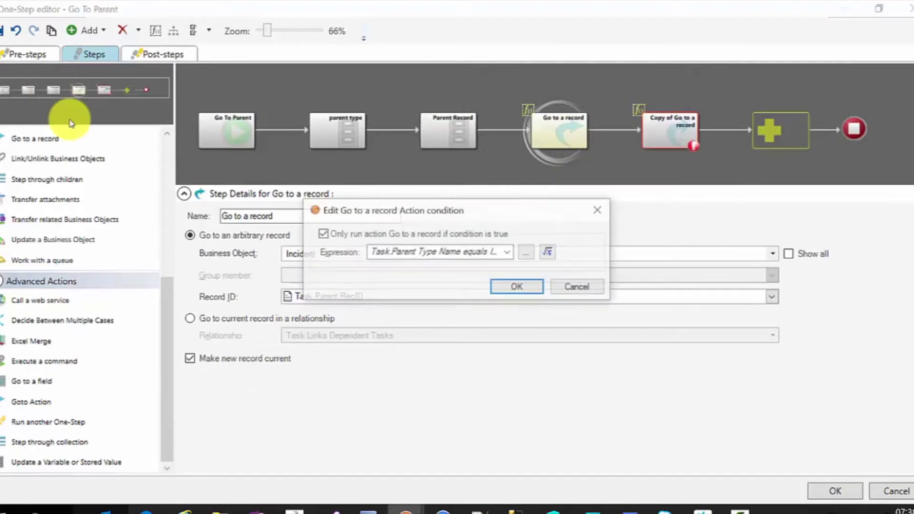
{"action": "left_click", "coordinate": [549, 252]}
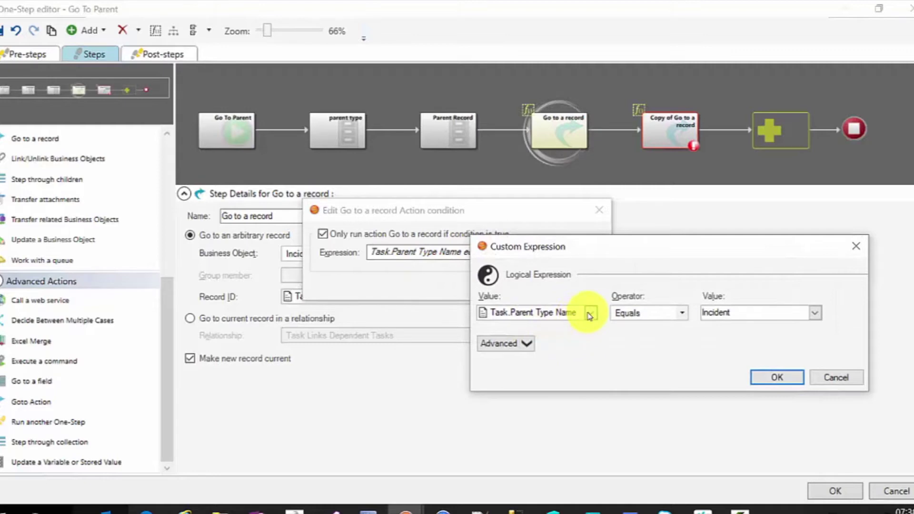
{"action": "left_click", "coordinate": [590, 315]}
{"action": "scroll", "coordinate": [507, 143], "scroll_direction": "up", "scroll_amount": 2}
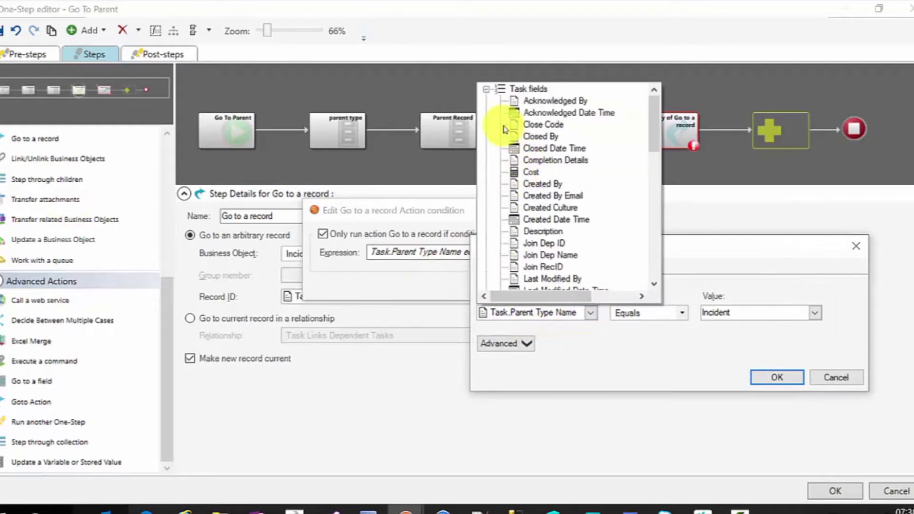
{"action": "left_click", "coordinate": [487, 89]}
{"action": "scroll", "coordinate": [490, 208], "scroll_direction": "down", "scroll_amount": 2}
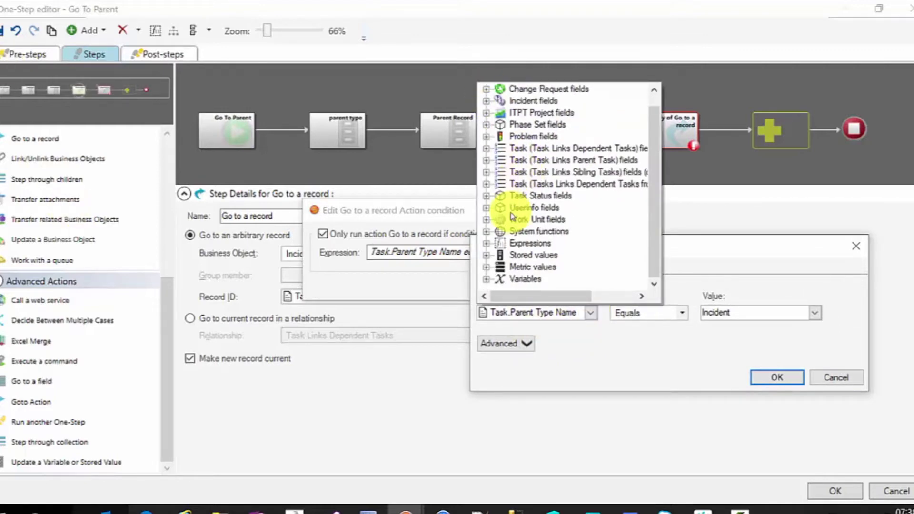
{"action": "left_click", "coordinate": [487, 279]}
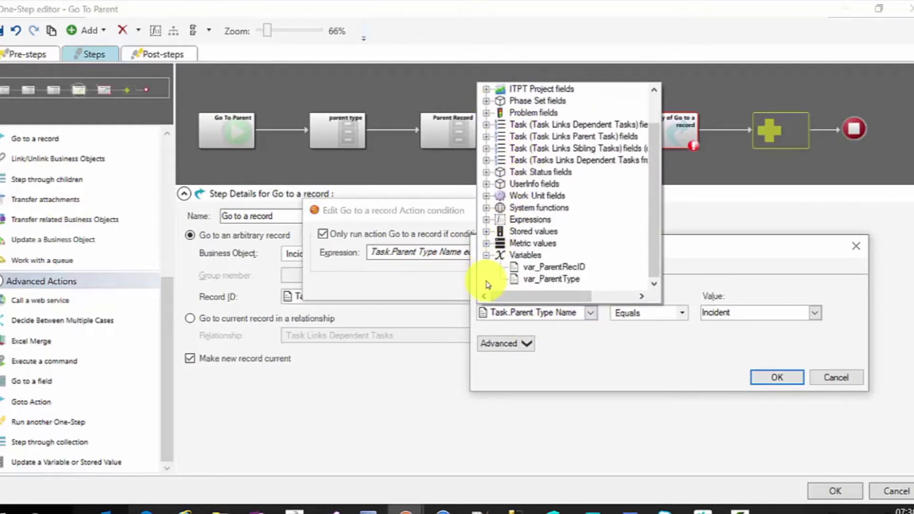
{"action": "left_click", "coordinate": [542, 280]}
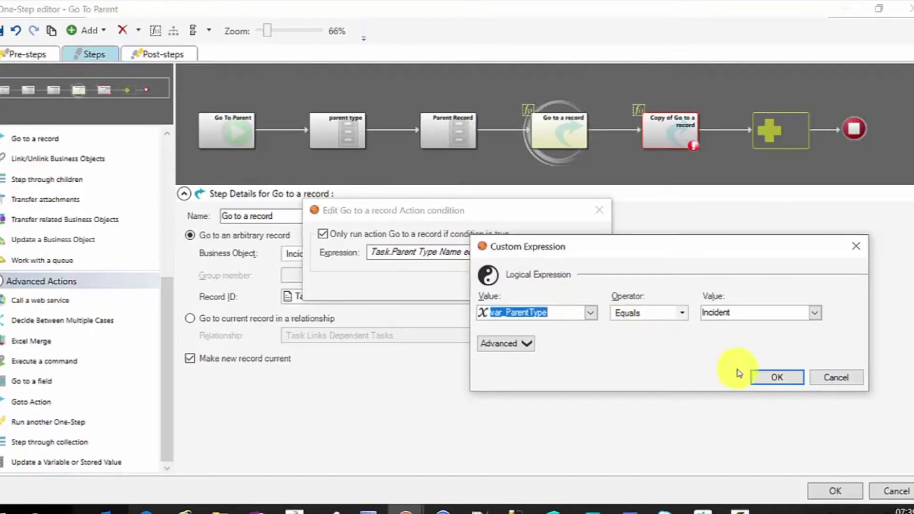
{"action": "left_click", "coordinate": [781, 378]}
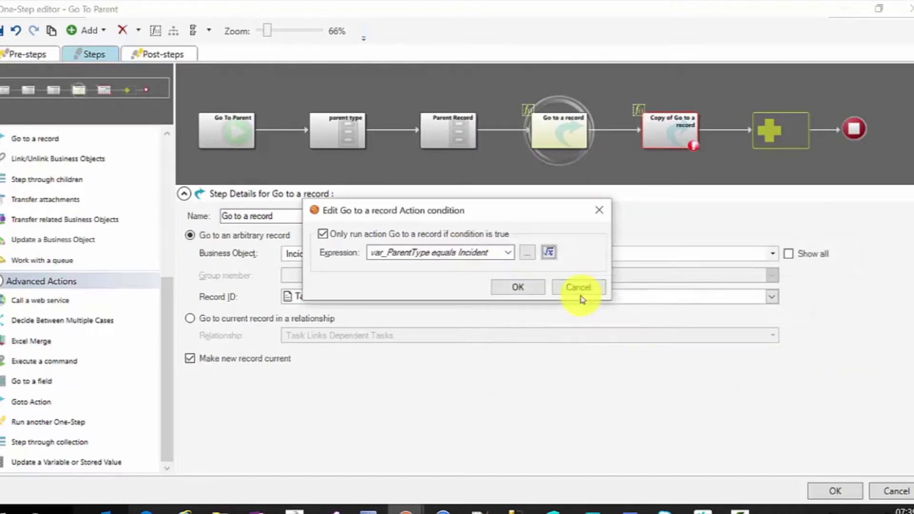
{"action": "left_click", "coordinate": [509, 287]}
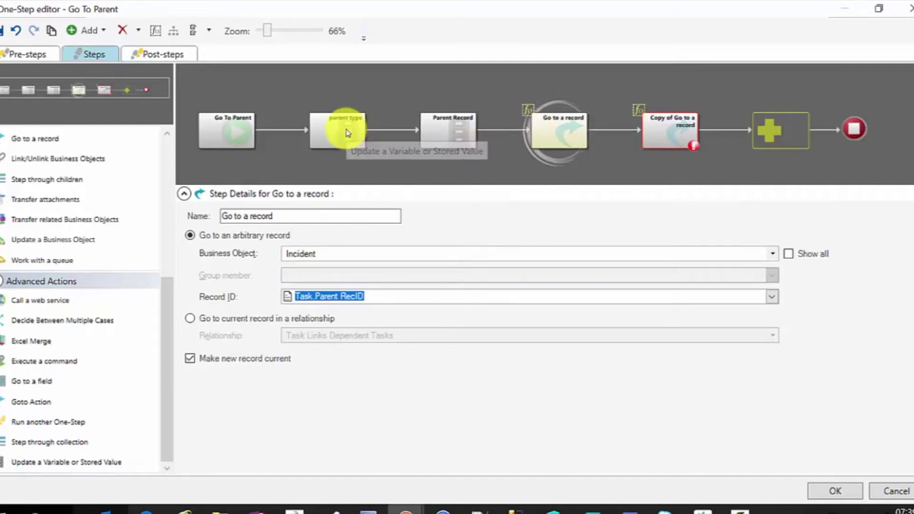
Step: Make the Go to a record step take its Record ID from var_ParentRecID
{"action": "right_click", "coordinate": [574, 124]}
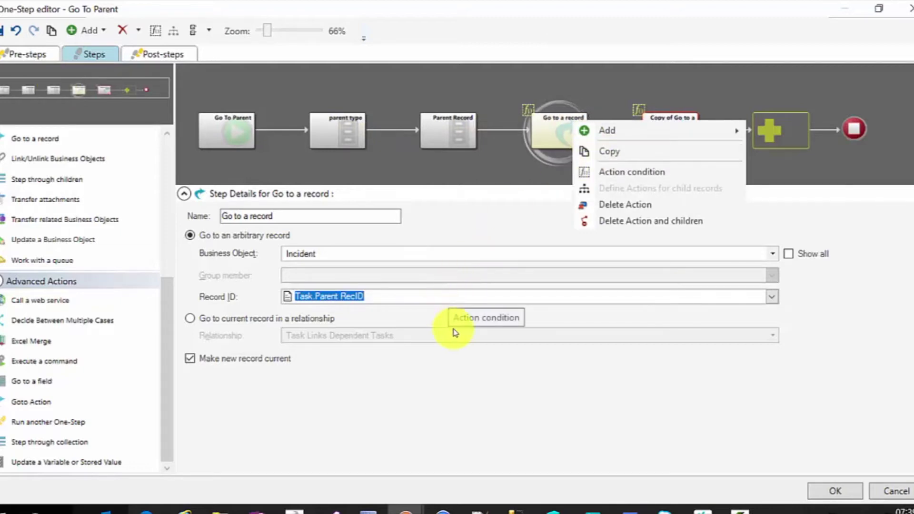
{"action": "key", "text": "Escape"}
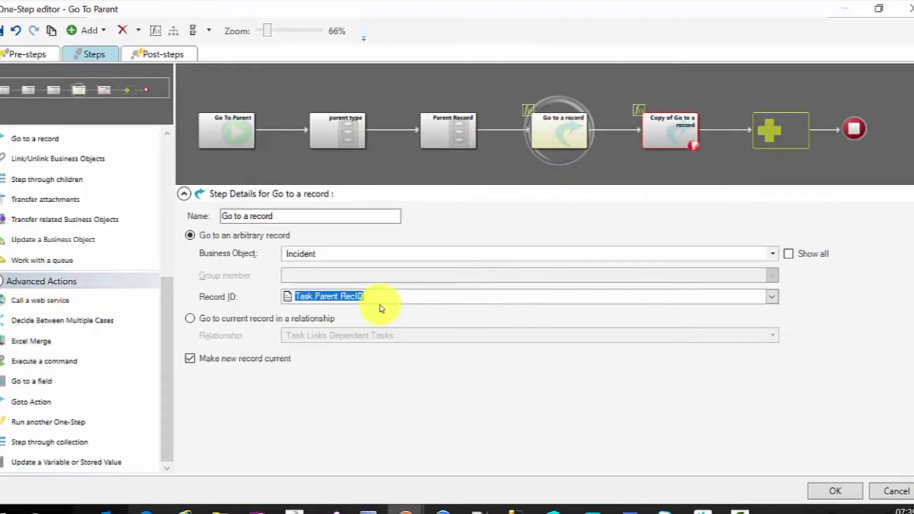
{"action": "left_click", "coordinate": [768, 300]}
{"action": "scroll", "coordinate": [354, 376], "scroll_direction": "down", "scroll_amount": 1}
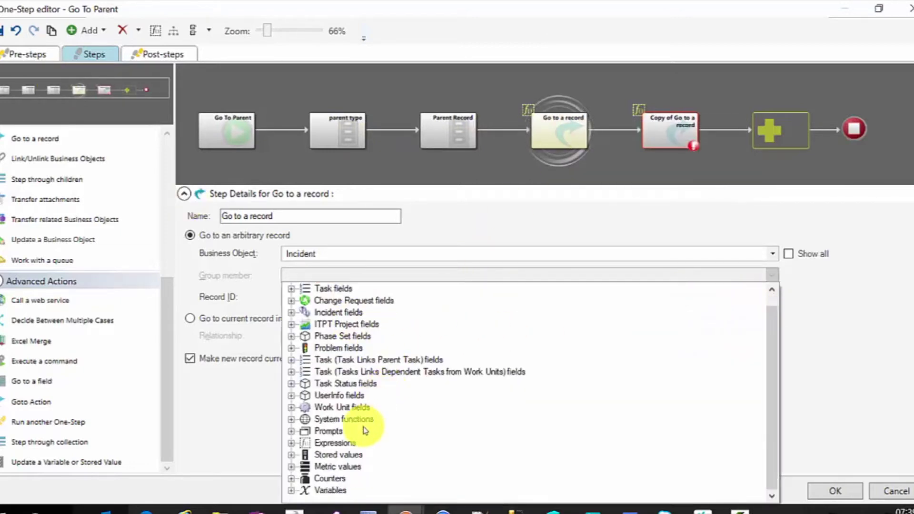
{"action": "left_click", "coordinate": [292, 491]}
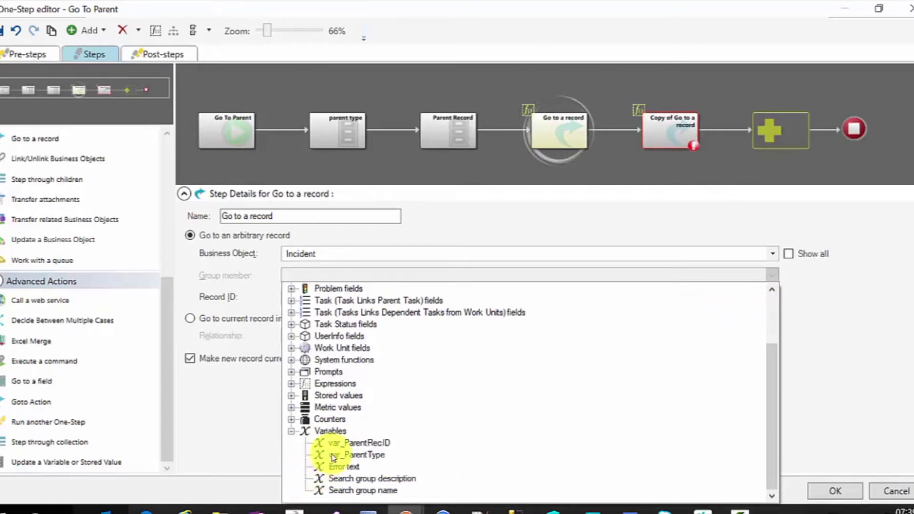
{"action": "left_click", "coordinate": [346, 443]}
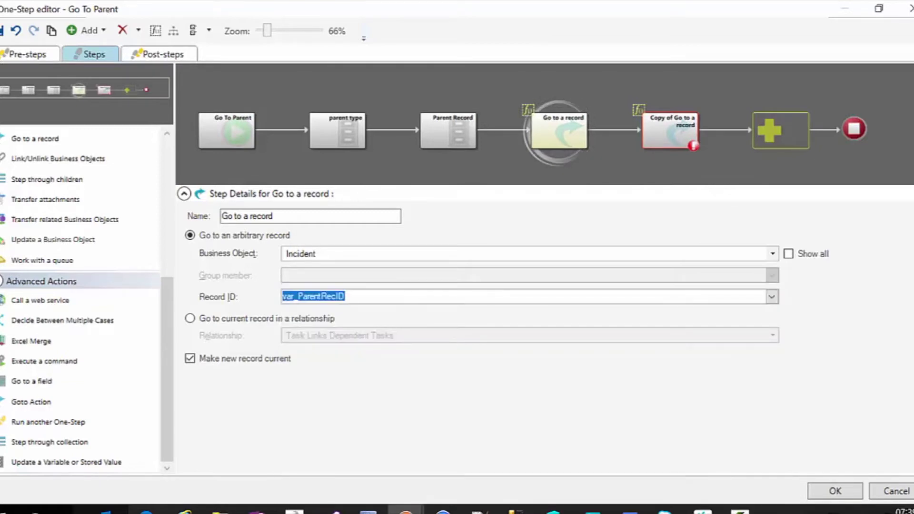
{"action": "left_click", "coordinate": [667, 134]}
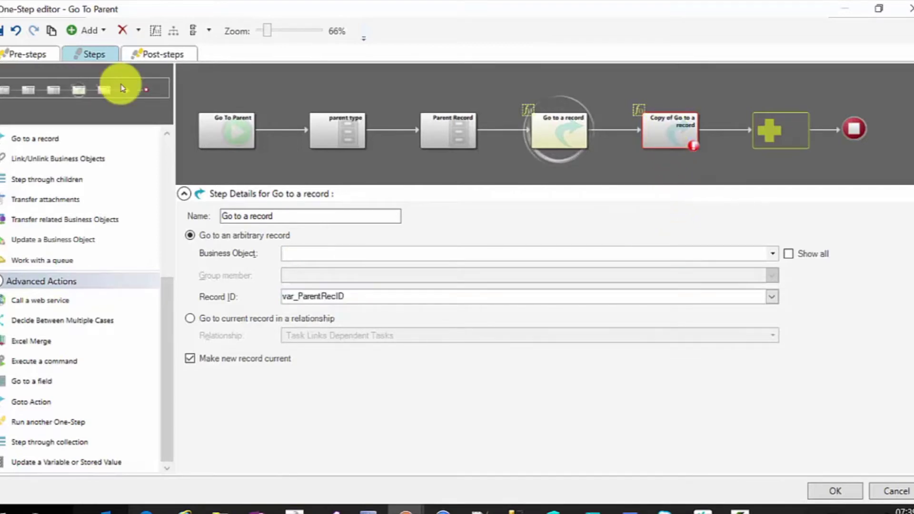
{"action": "key", "text": "shift+F10"}
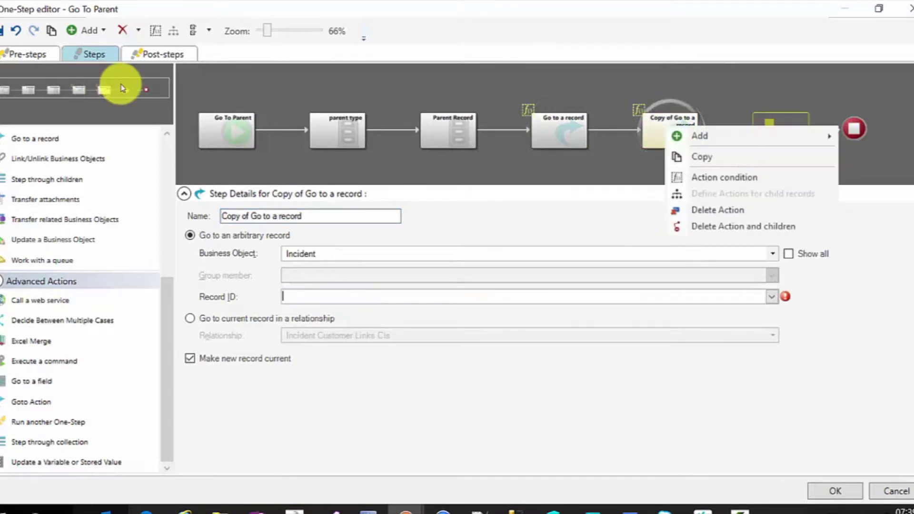
Step: Set the copied step's condition to var_ParentType equals Change Request
{"action": "left_click", "coordinate": [713, 178]}
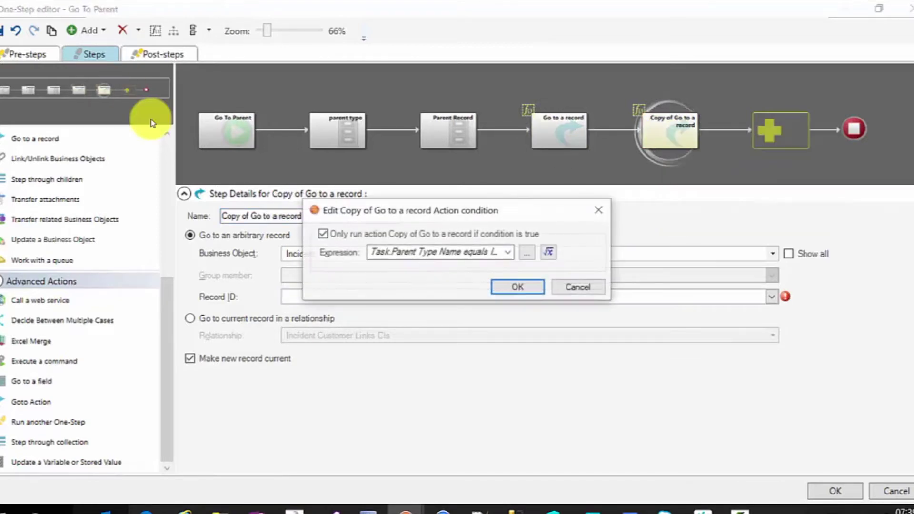
{"action": "left_click", "coordinate": [549, 252]}
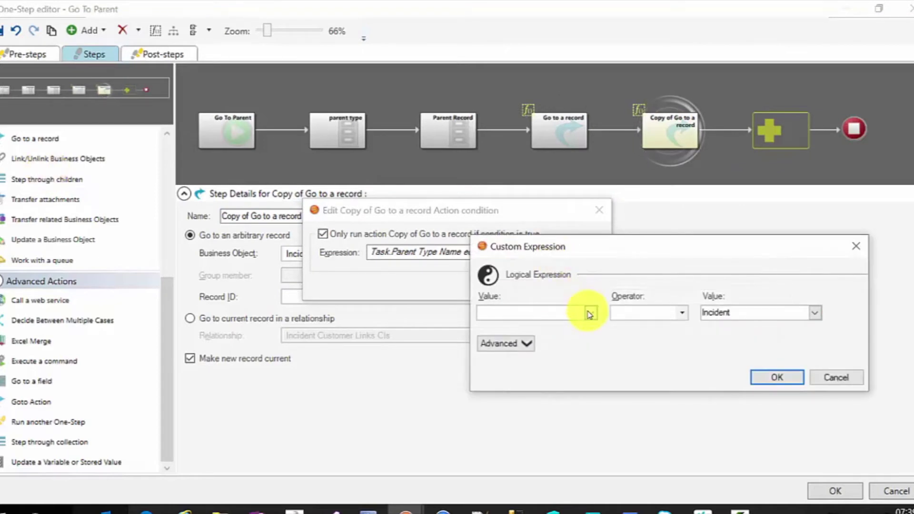
{"action": "left_click", "coordinate": [547, 312]}
{"action": "scroll", "coordinate": [500, 211], "scroll_direction": "down", "scroll_amount": 5}
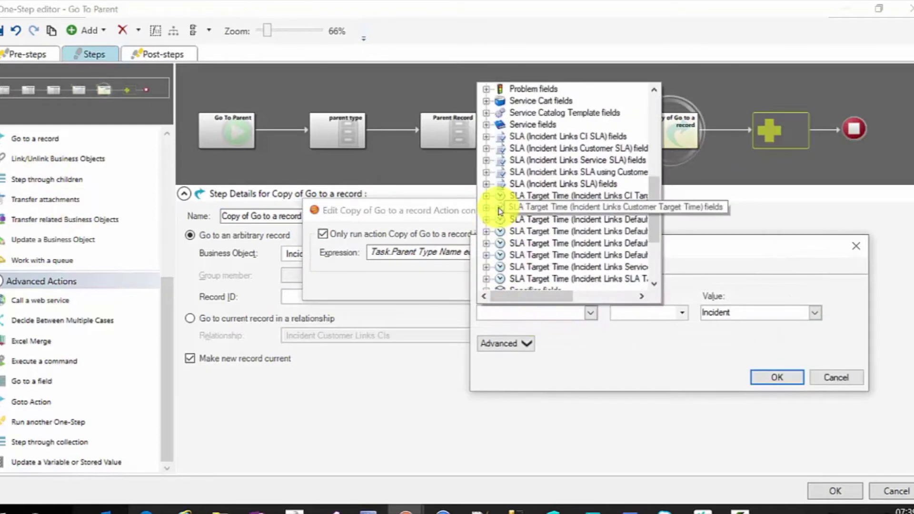
{"action": "scroll", "coordinate": [500, 211], "scroll_direction": "down", "scroll_amount": 3}
{"action": "left_click", "coordinate": [488, 278]}
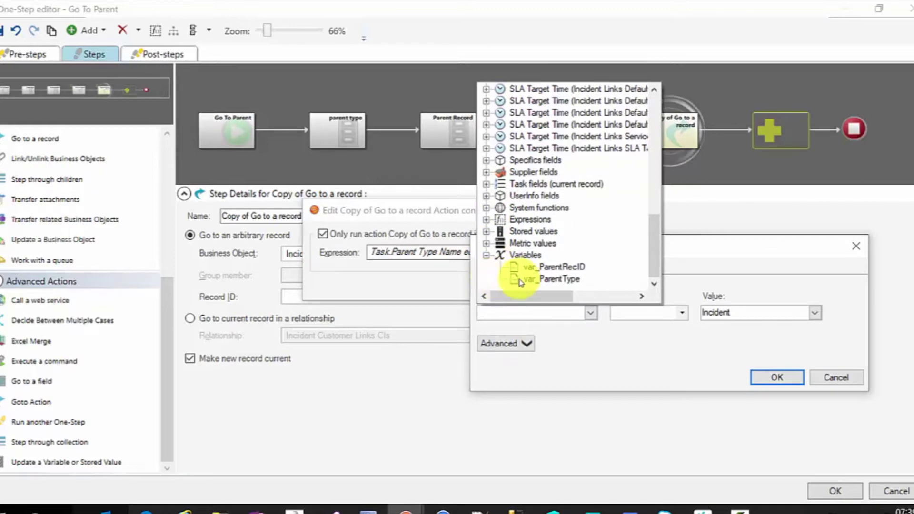
{"action": "left_click", "coordinate": [538, 279]}
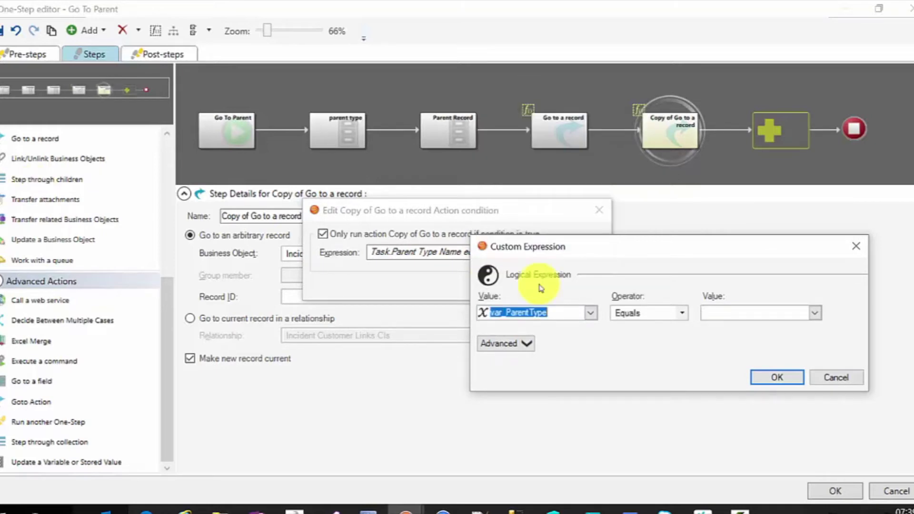
{"action": "left_click", "coordinate": [749, 307]}
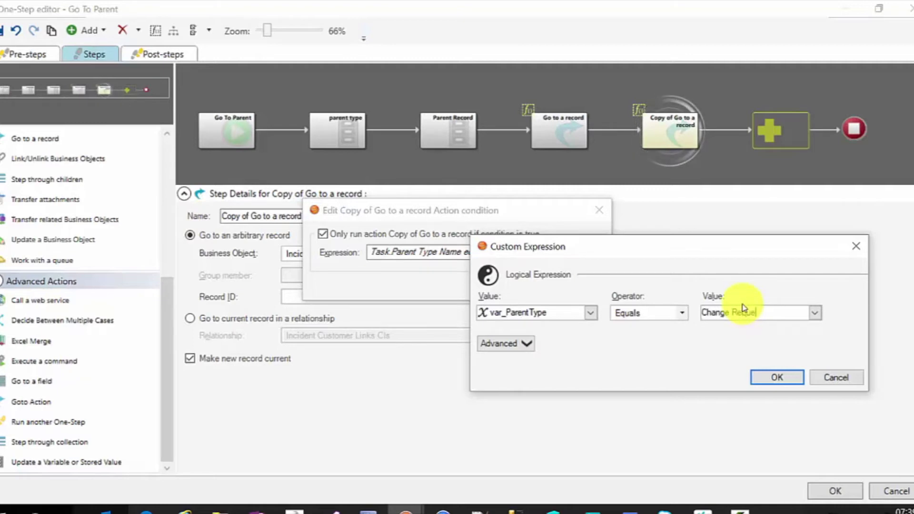
{"action": "left_click", "coordinate": [777, 377]}
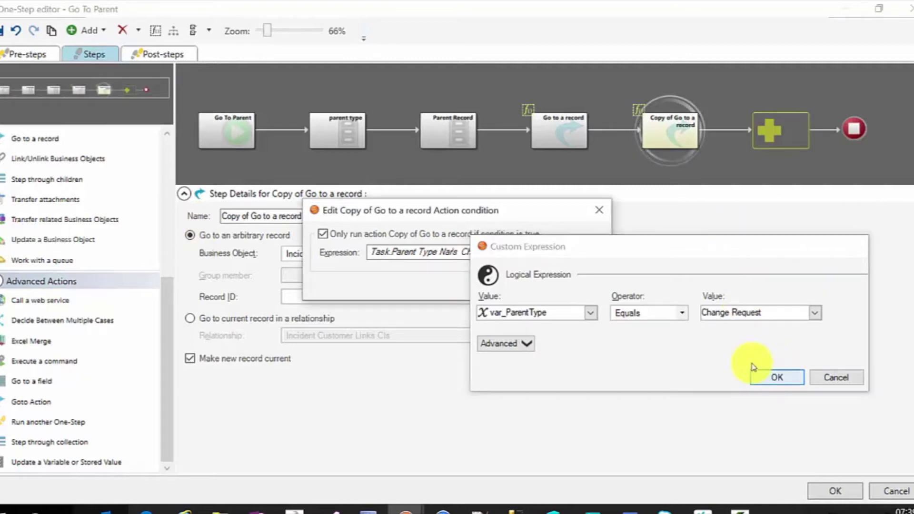
{"action": "left_click", "coordinate": [496, 291]}
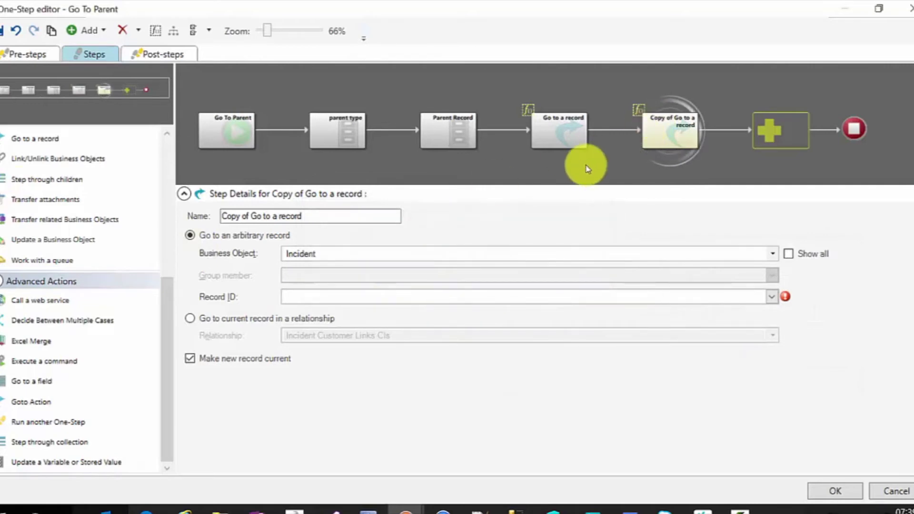
Step: Point the copied step at Change Request with Record ID from var_ParentRecID
{"action": "left_click", "coordinate": [775, 254]}
{"action": "scroll", "coordinate": [458, 53], "scroll_direction": "up", "scroll_amount": 1}
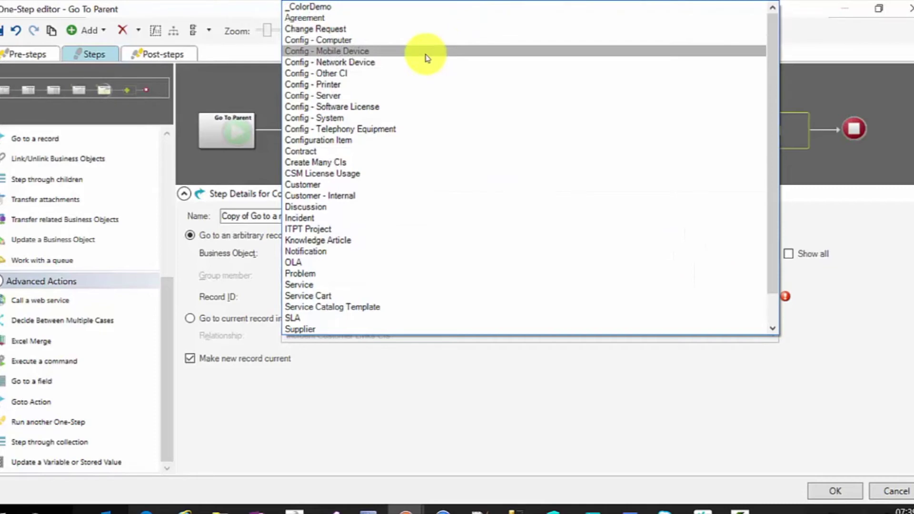
{"action": "left_click", "coordinate": [388, 32]}
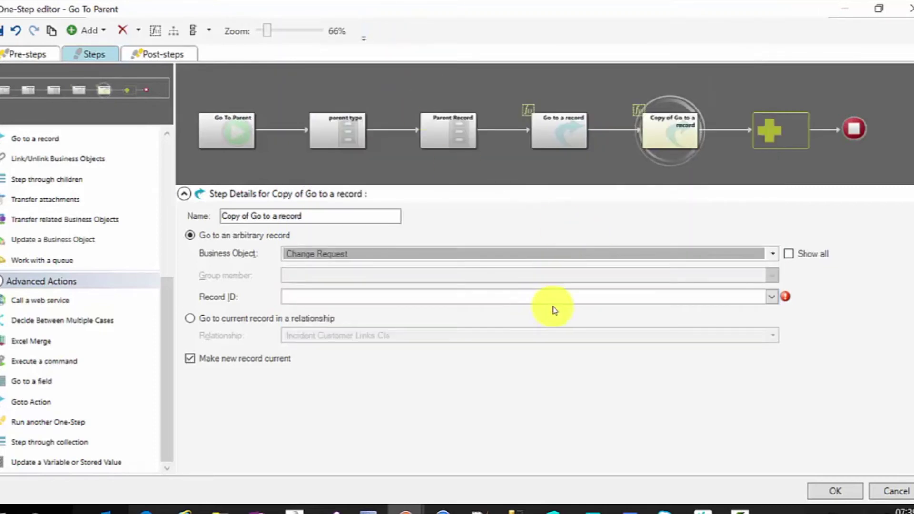
{"action": "left_click", "coordinate": [772, 297]}
{"action": "scroll", "coordinate": [449, 325], "scroll_direction": "down", "scroll_amount": 10}
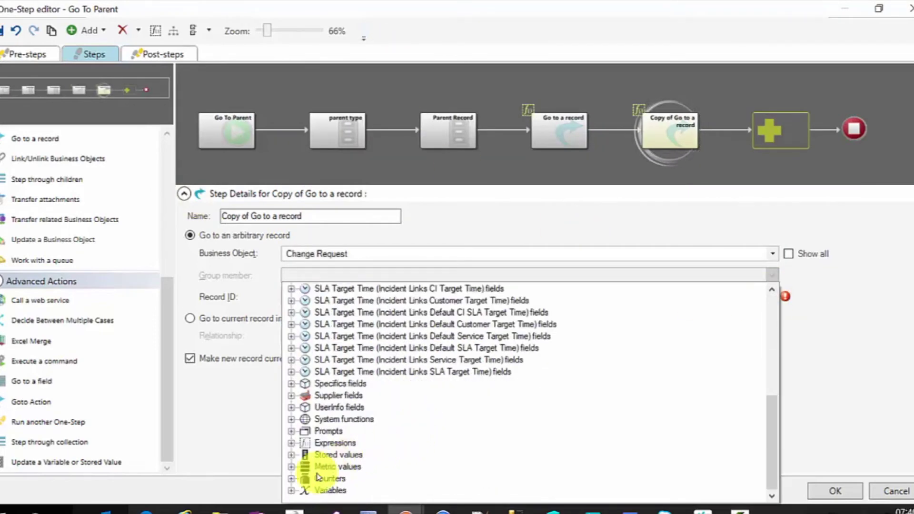
{"action": "left_click", "coordinate": [291, 490]}
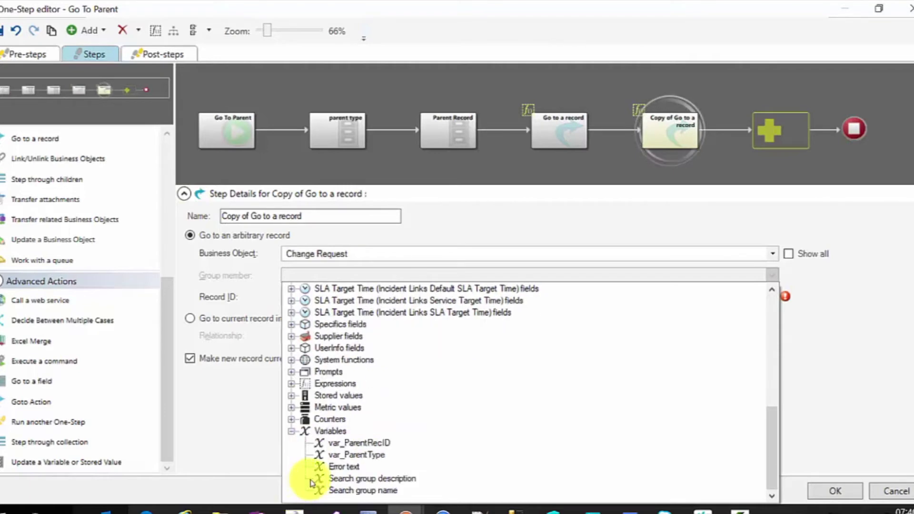
{"action": "left_click", "coordinate": [360, 443]}
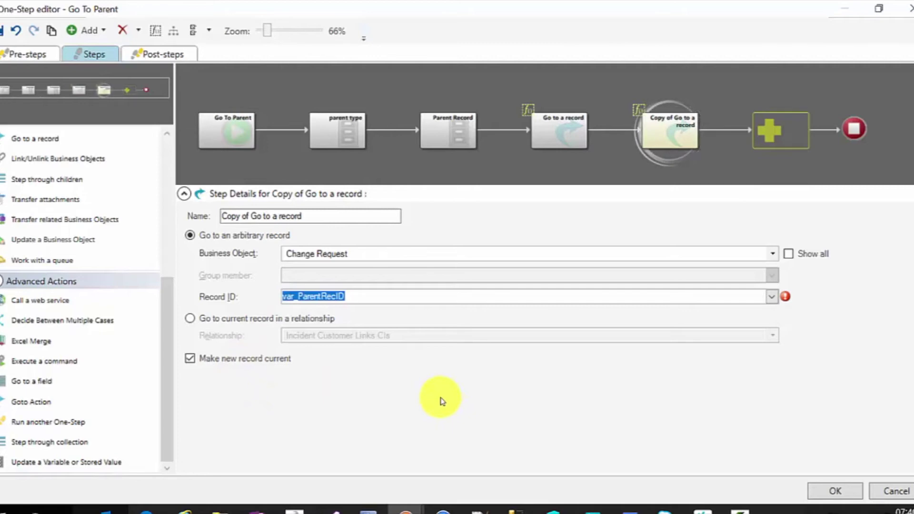
{"action": "left_click", "coordinate": [307, 217]}
Step: Name the go-to steps 'Go to Change Request parent' and 'Go To Incident Parent', then save the One-Step
{"action": "type", "text": "G"}
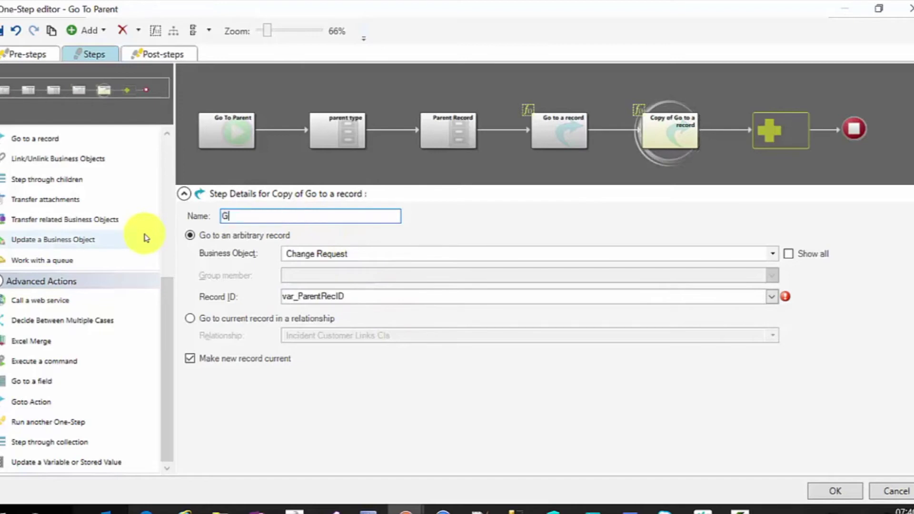
{"action": "type", "text": "o to Pa"}
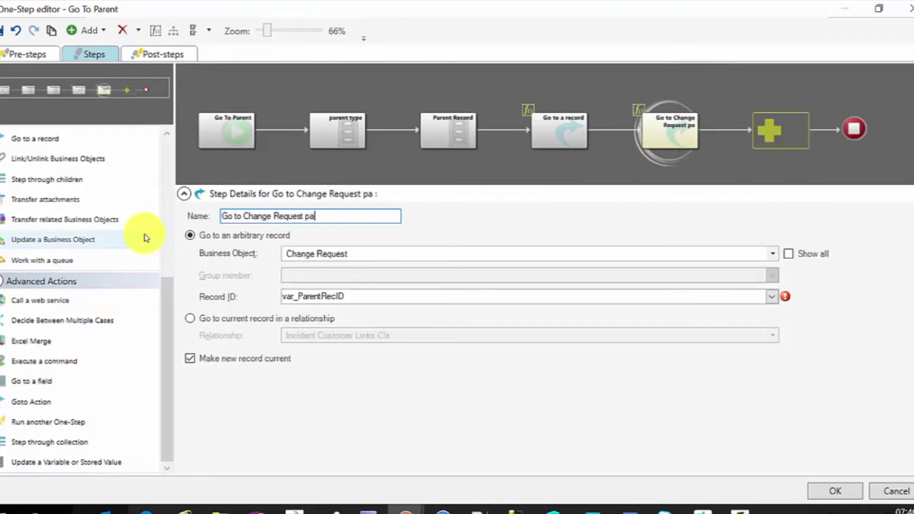
{"action": "left_click", "coordinate": [552, 133]}
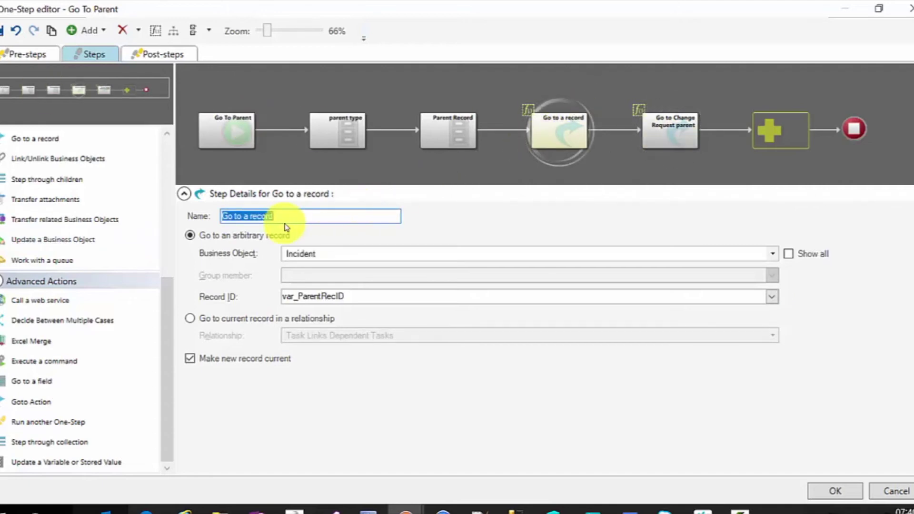
{"action": "type", "text": "Gjo"}
{"action": "key", "text": "BackSpace"}
{"action": "key", "text": "BackSpace"}
{"action": "type", "text": "o To"}
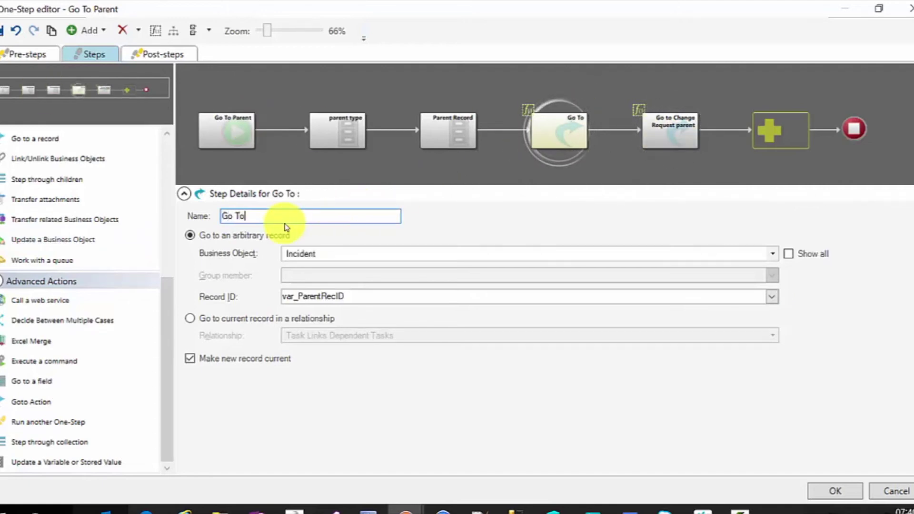
{"action": "type", "text": " Incid"}
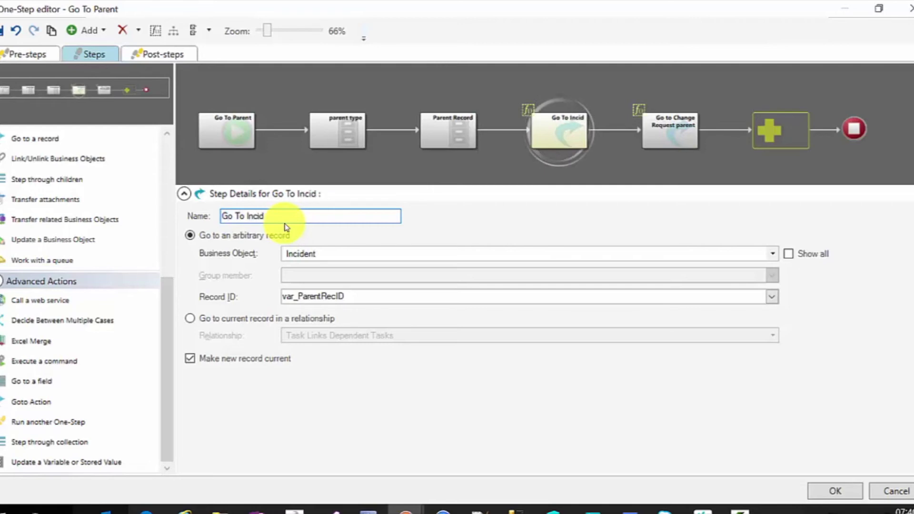
{"action": "type", "text": "ent Parent"}
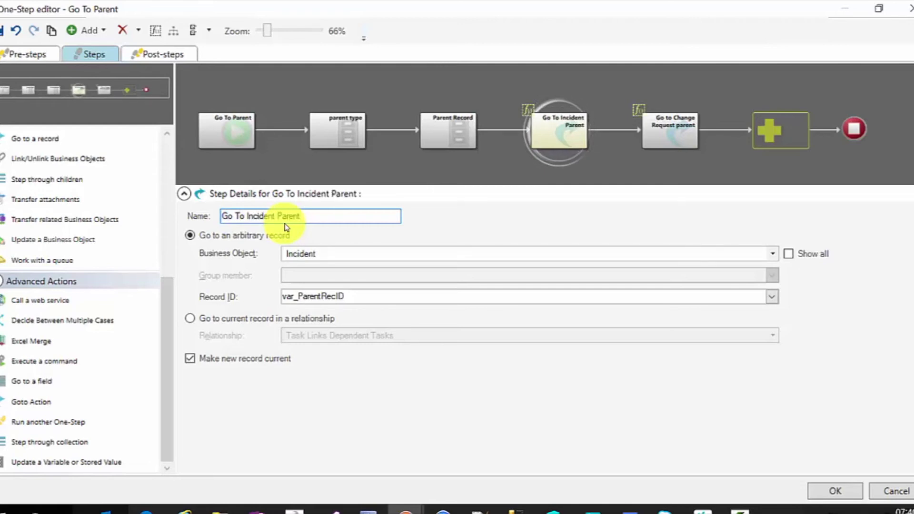
{"action": "left_click", "coordinate": [817, 489]}
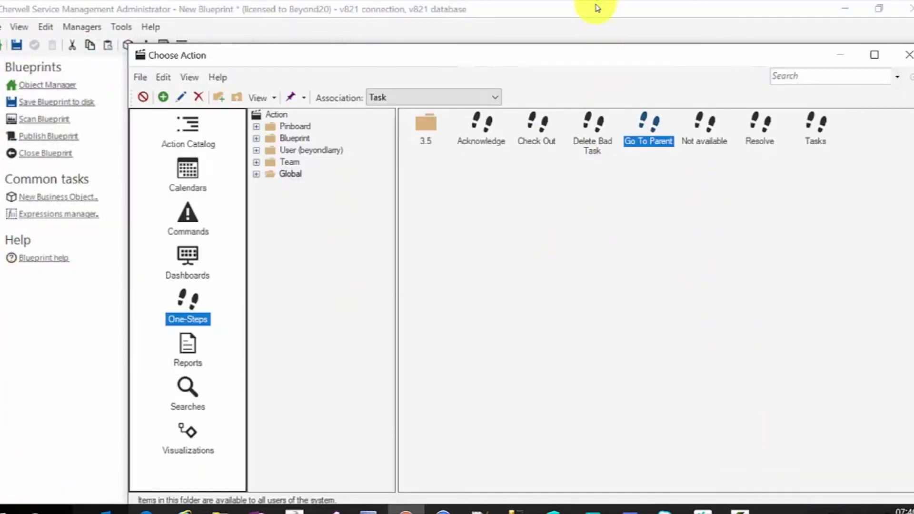
Step: Move the Choose Action window listing the Task One-Steps up and to the left
{"action": "left_click_drag", "start_coordinate": [567, 54], "coordinate": [525, 15]}
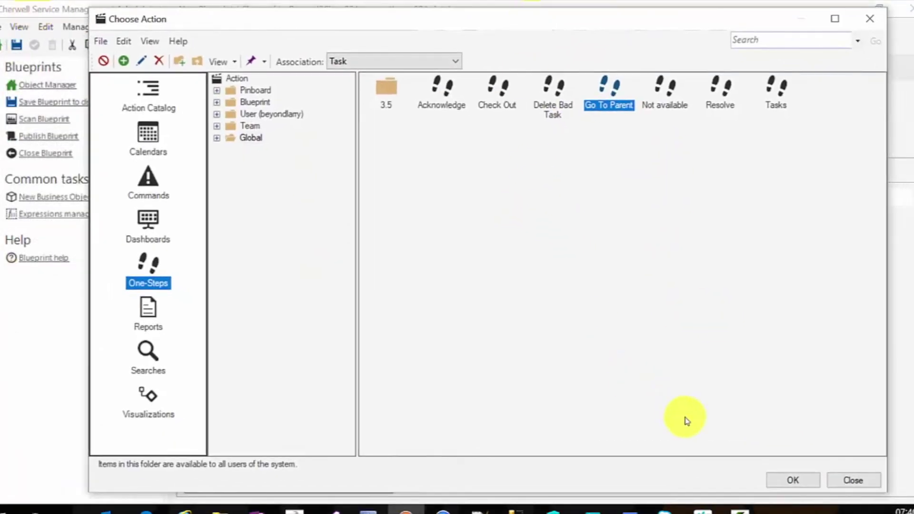